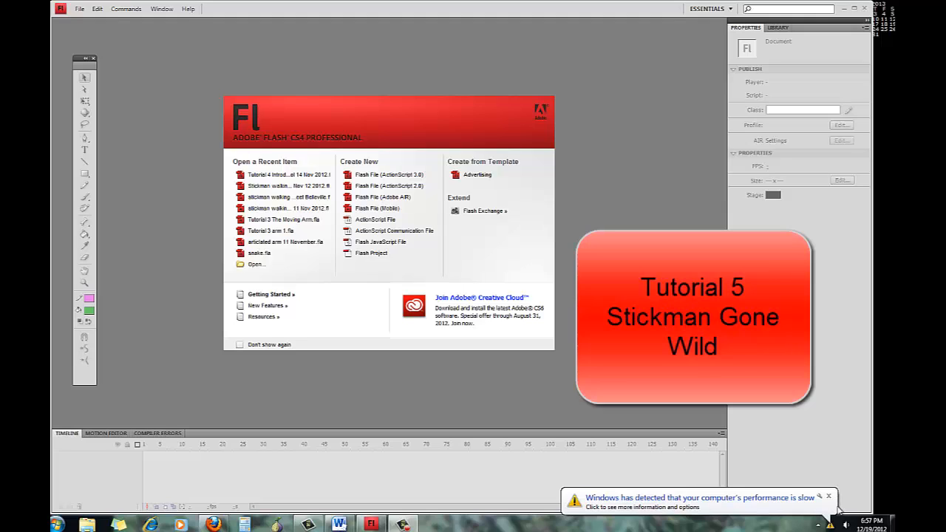
Step: Dismiss the system notification, examine the stickman jumping storyboard in Firefox, and return to Flash
click(831, 498)
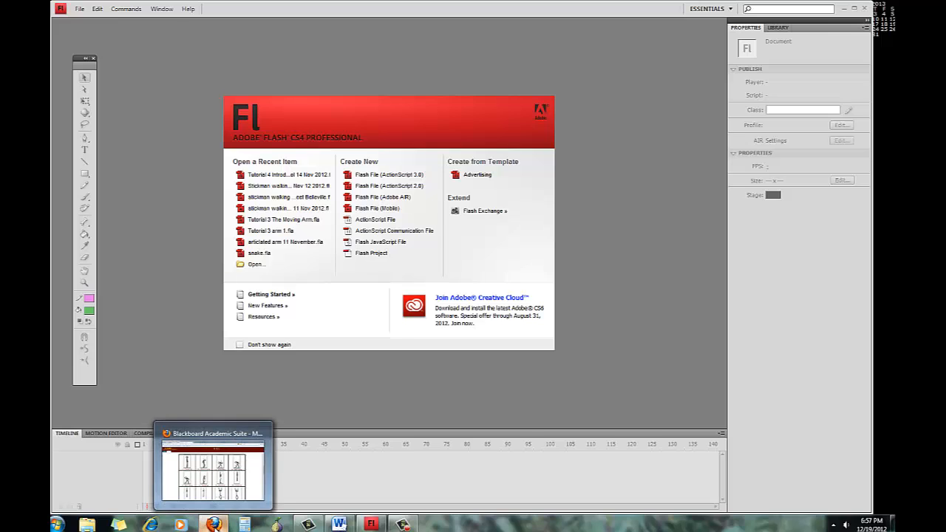
click(213, 524)
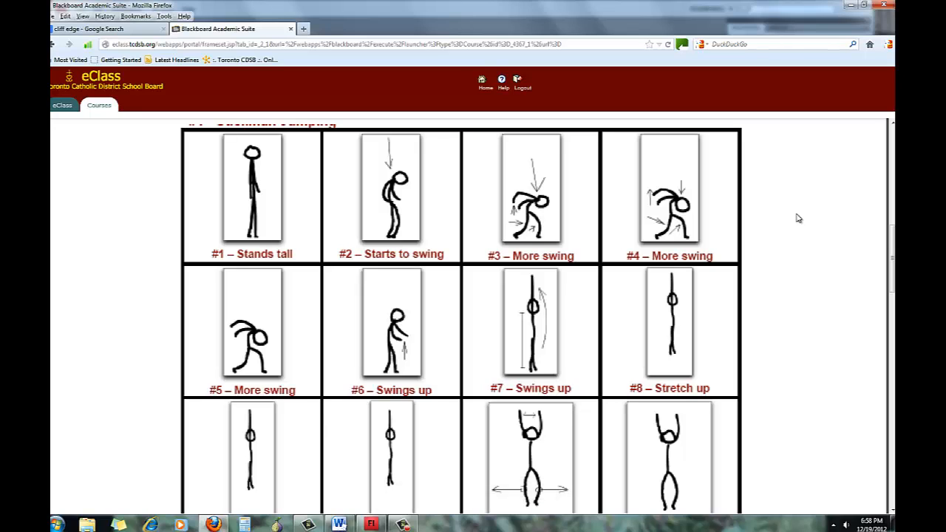
click(851, 5)
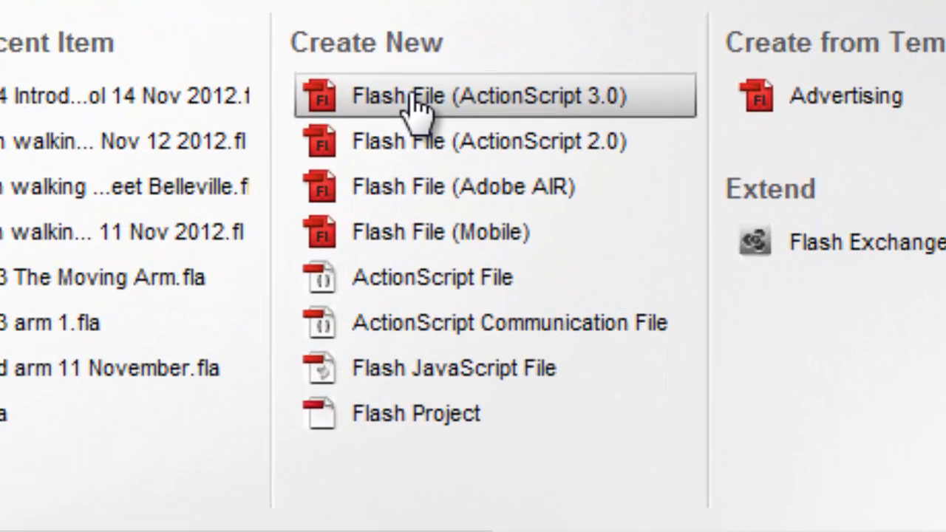
Step: Create a new Flash File (ActionScript 3.0) and add two more layers to its timeline
click(416, 108)
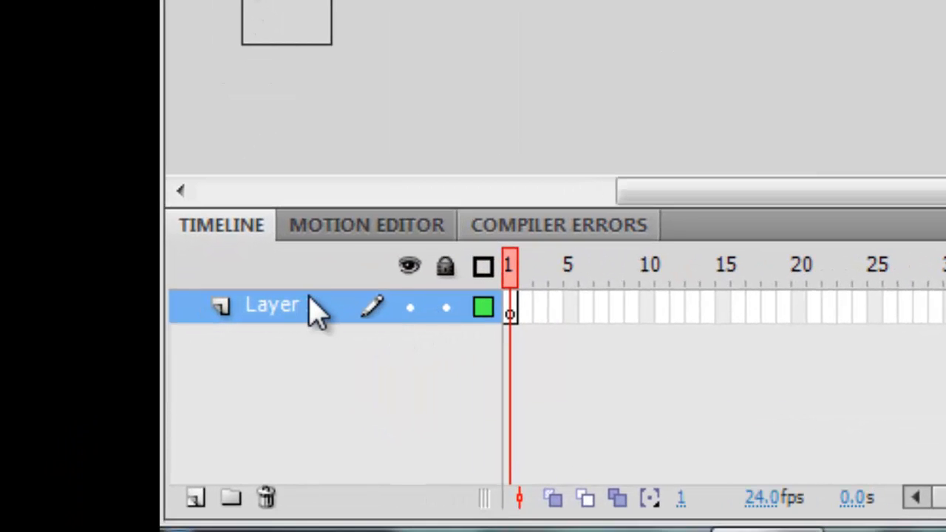
click(195, 497)
click(195, 497)
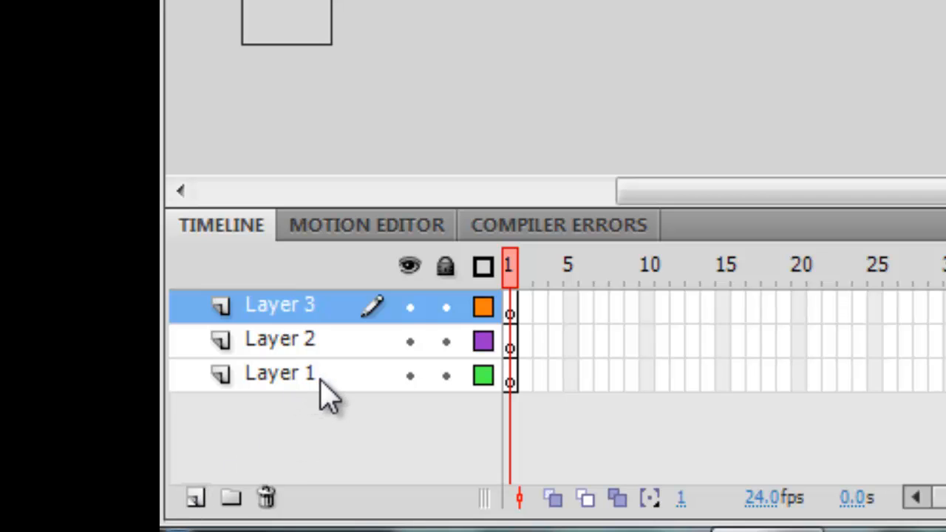
Step: Rename Layer 1 as Photo Background
double_click(325, 384)
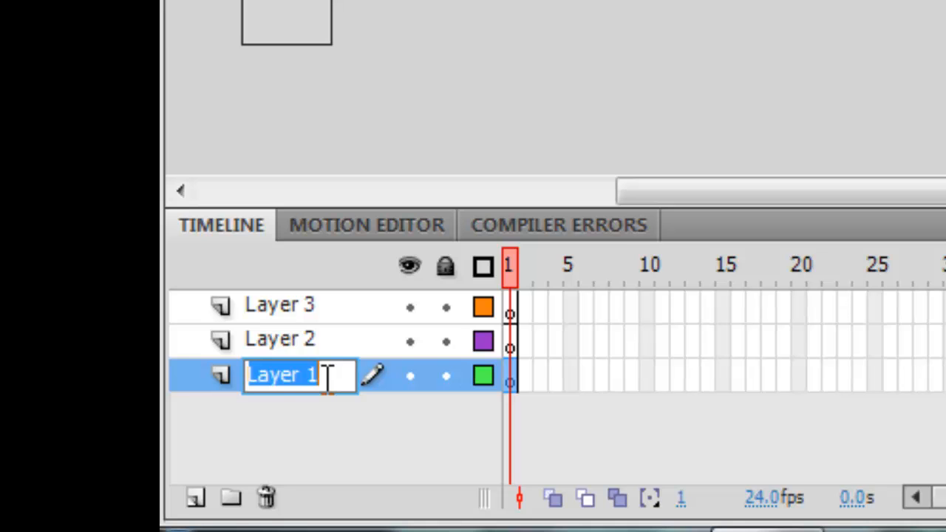
text(Photo)
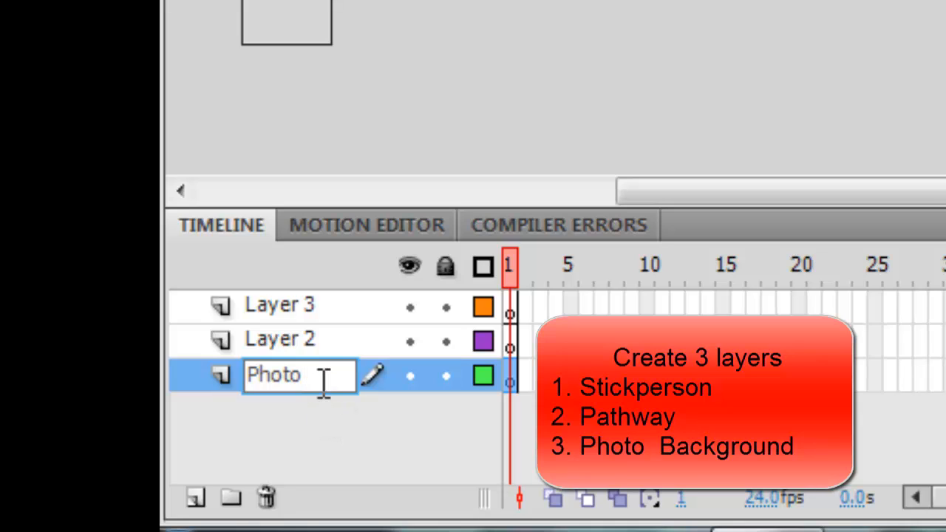
text( Backgr)
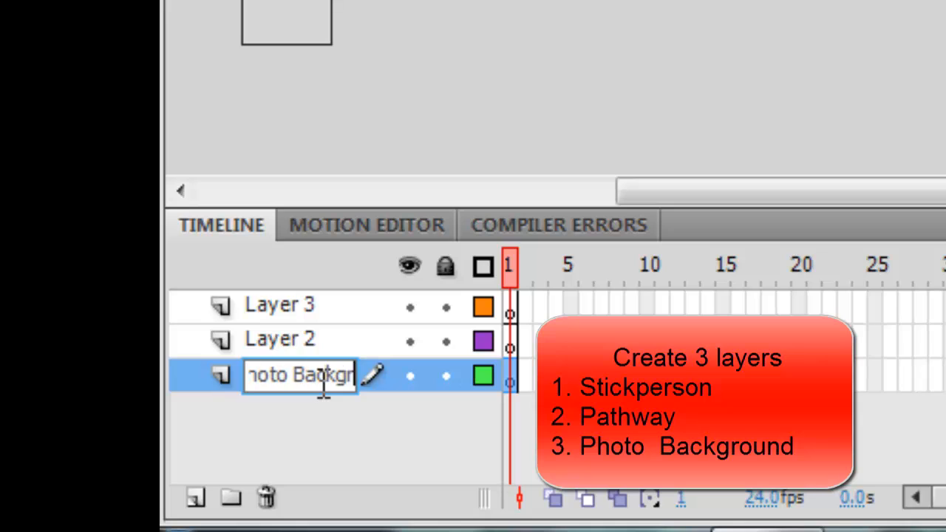
text(ound)
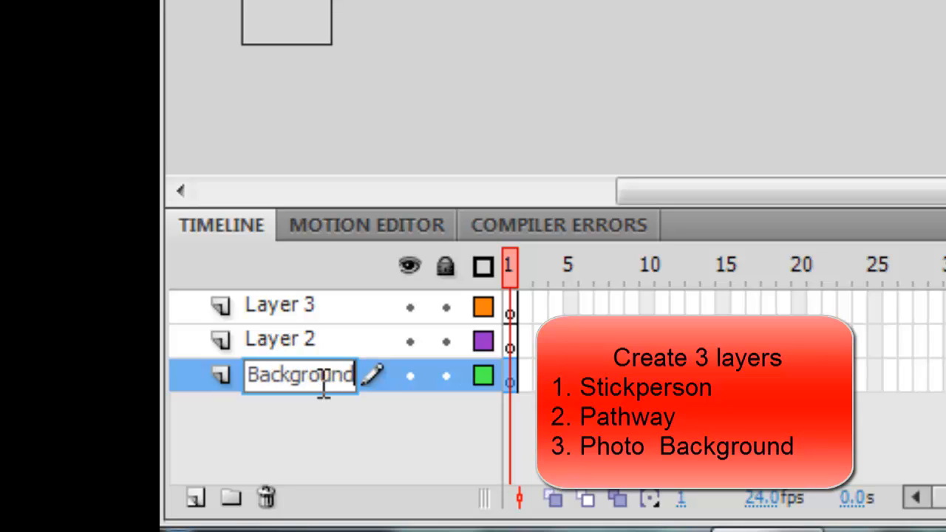
Step: Rename Layer 2 as Pathway
click(336, 340)
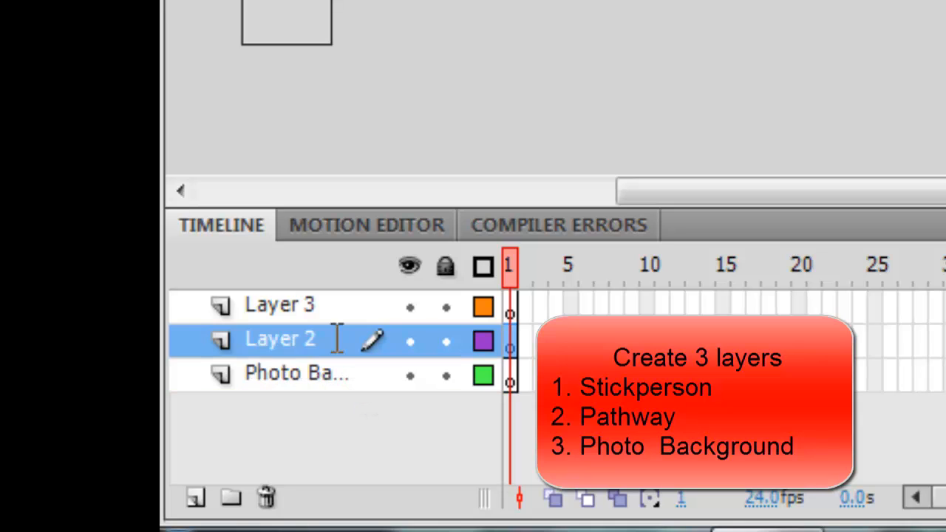
double_click(336, 340)
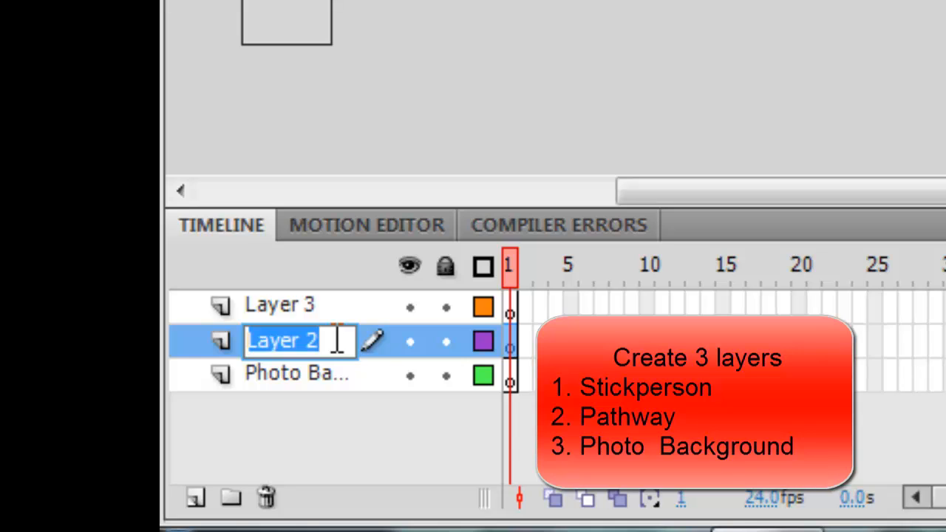
text(Pathw)
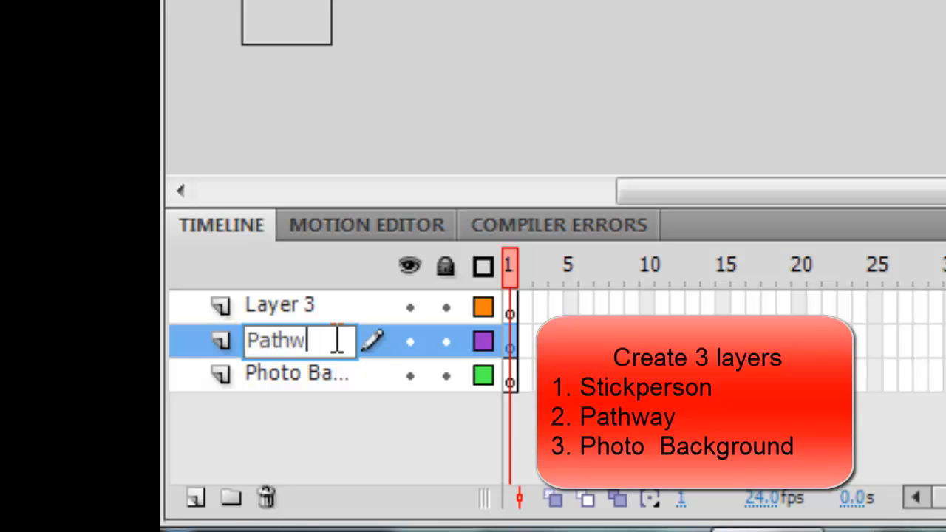
text(ay)
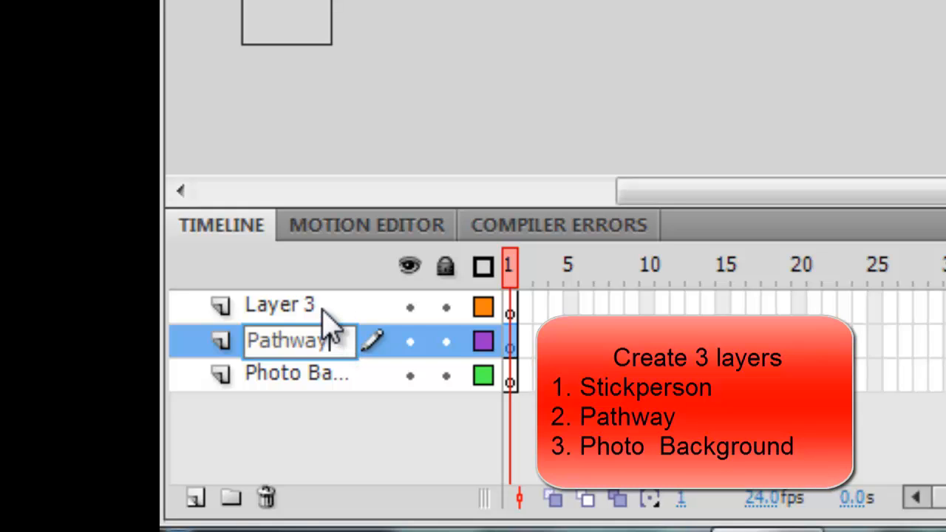
Step: Rename Layer 3 as Stickperson
click(323, 309)
double_click(325, 307)
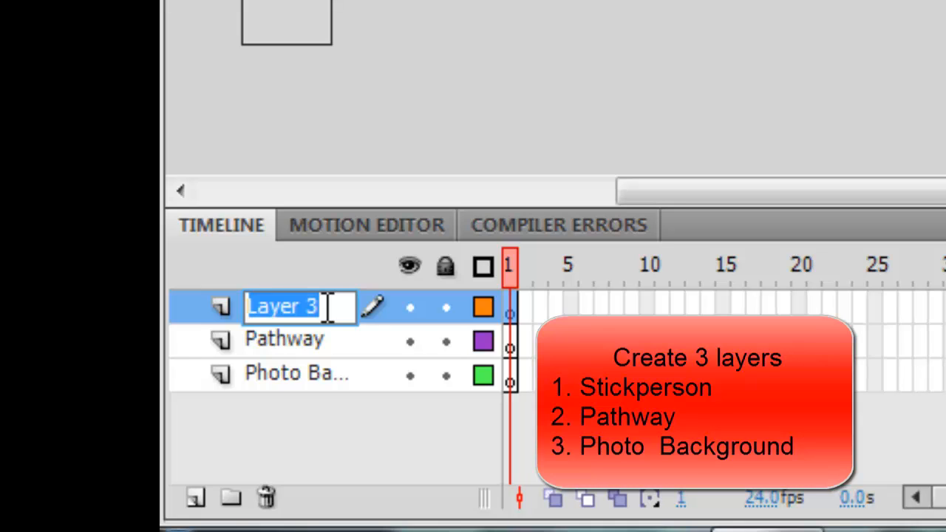
text(Sti)
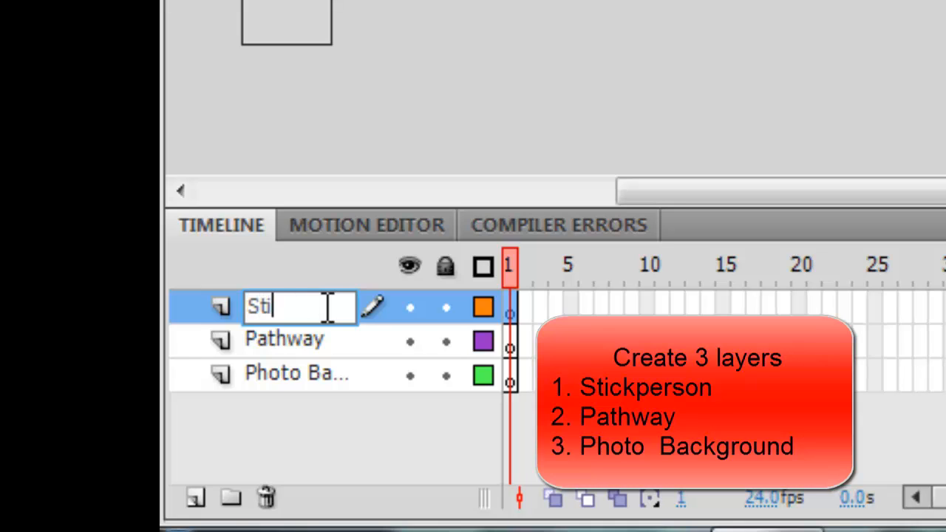
text(ckper)
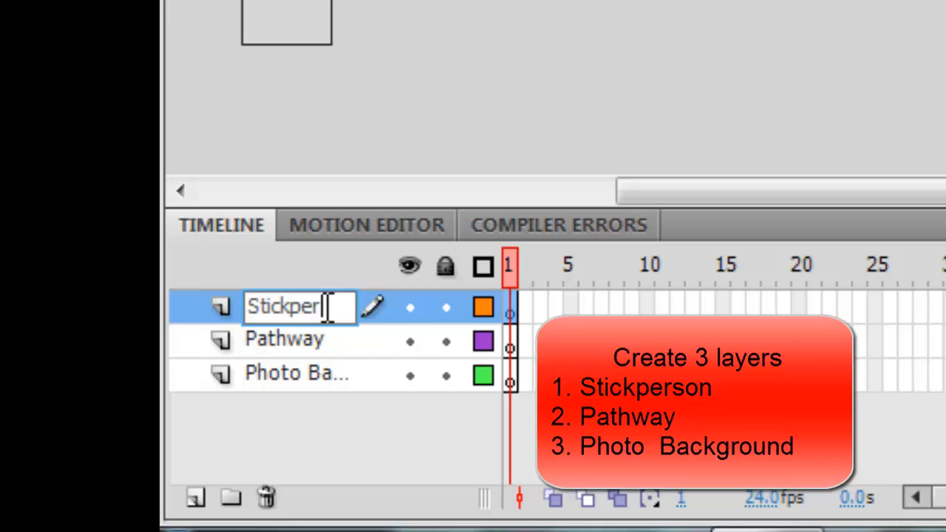
text(son)
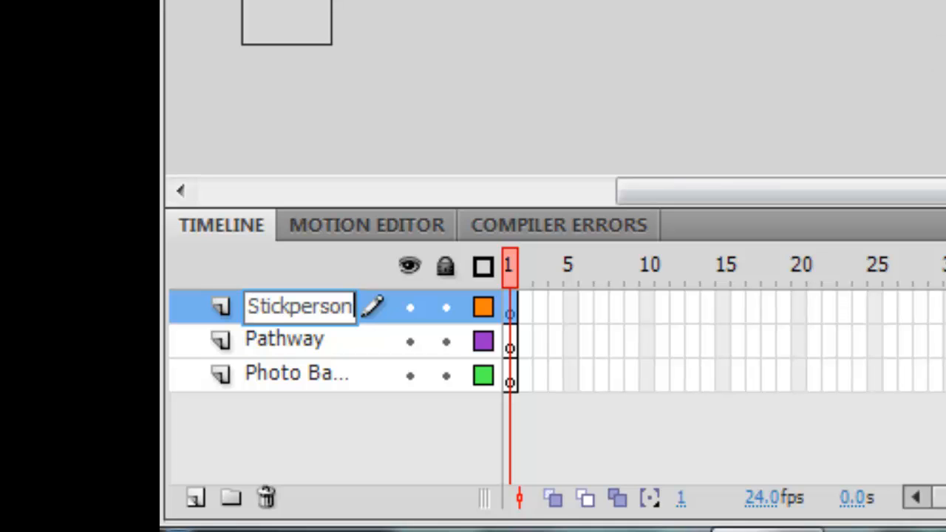
key(Return)
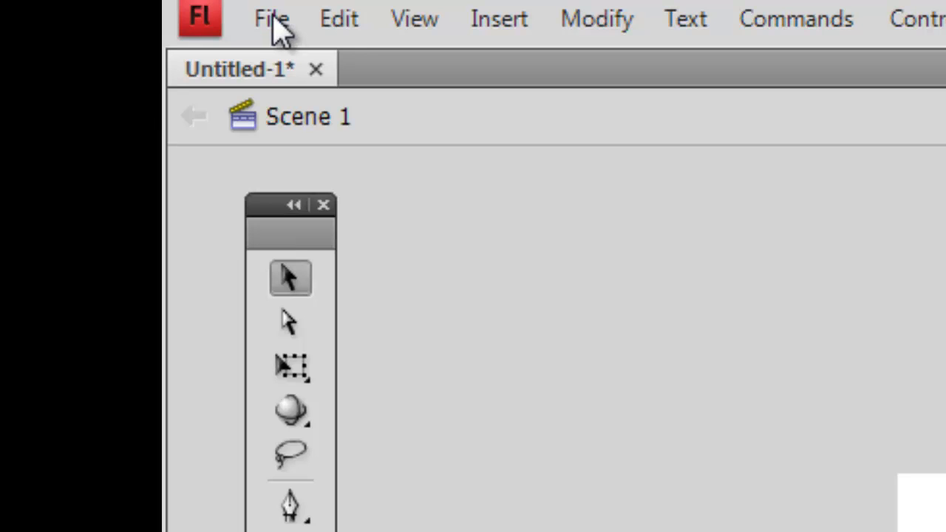
Step: Import cliff_edge_matte.jpg to the stage in frame 1 of the Photo Background layer
click(279, 28)
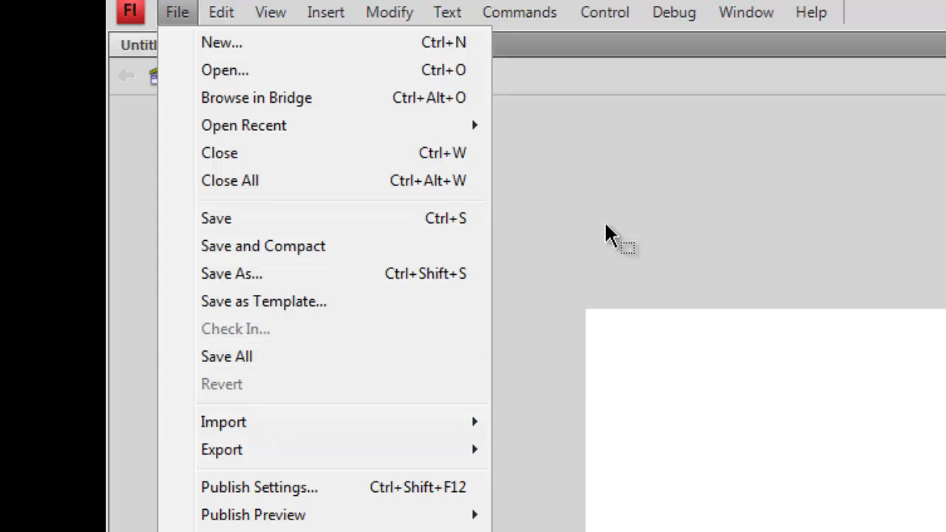
click(604, 221)
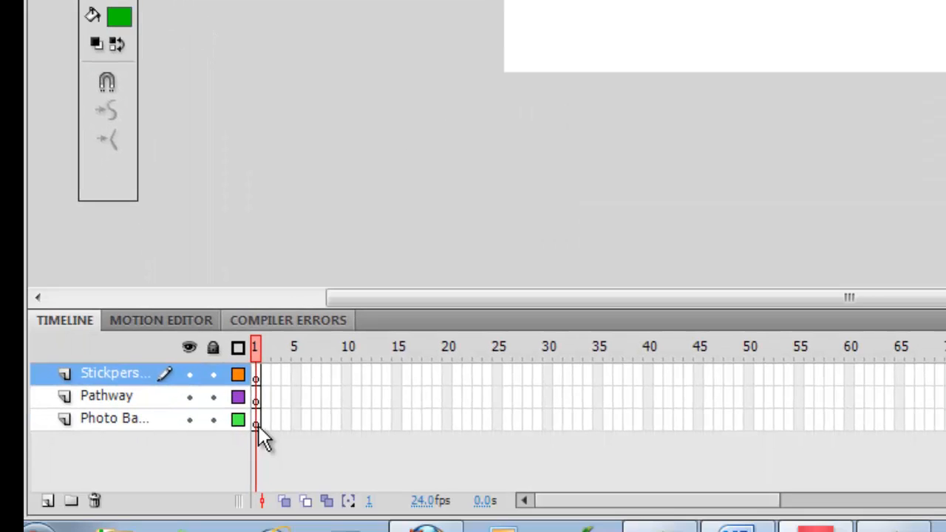
click(257, 424)
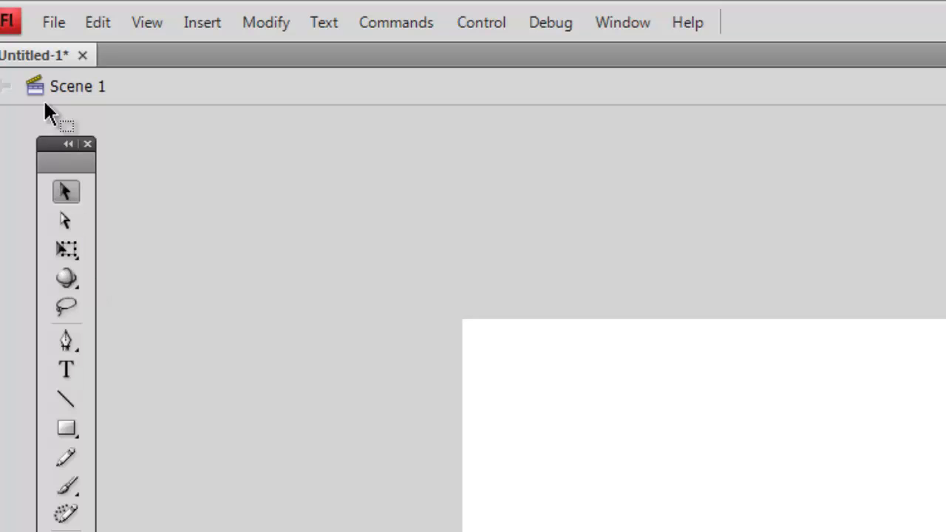
click(56, 29)
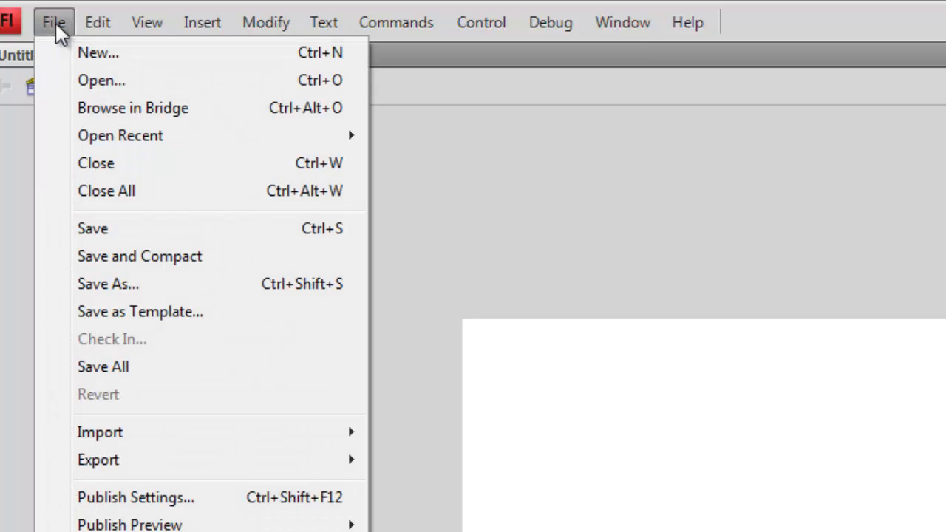
mouse_move(81, 433)
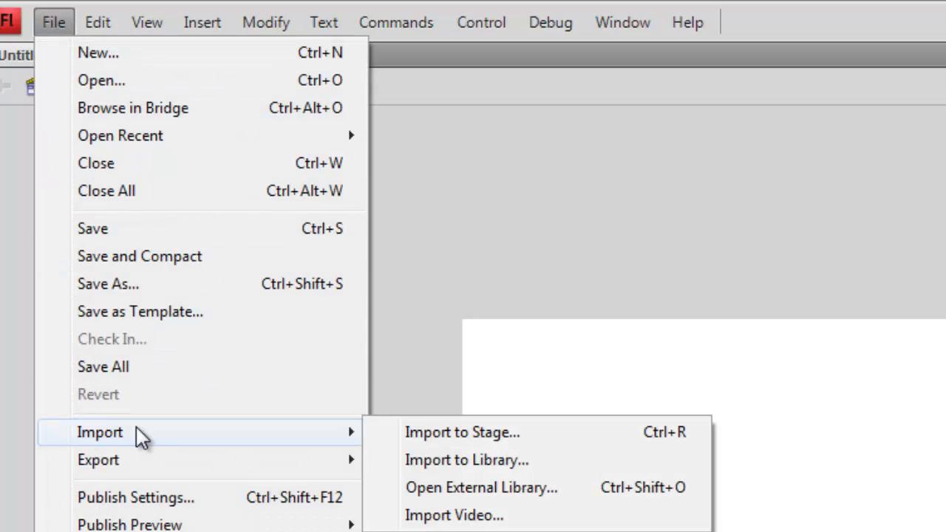
click(420, 434)
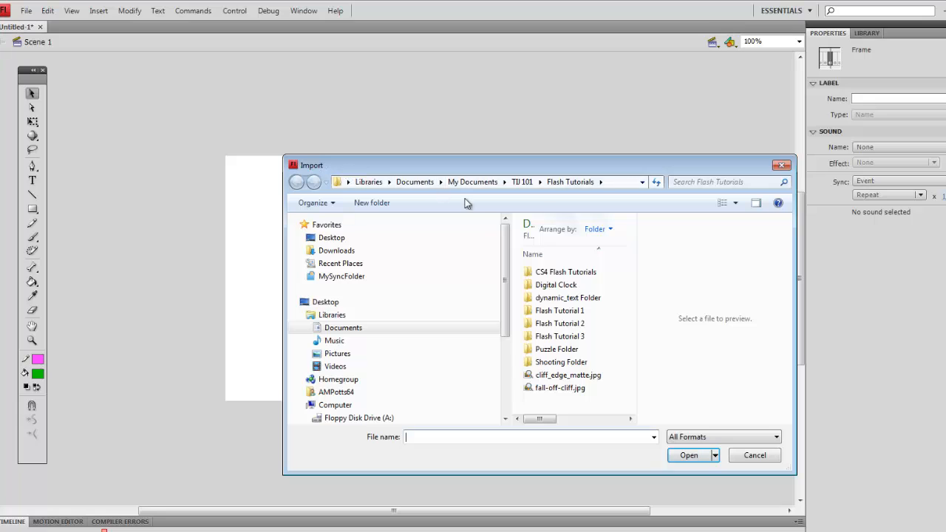
click(566, 376)
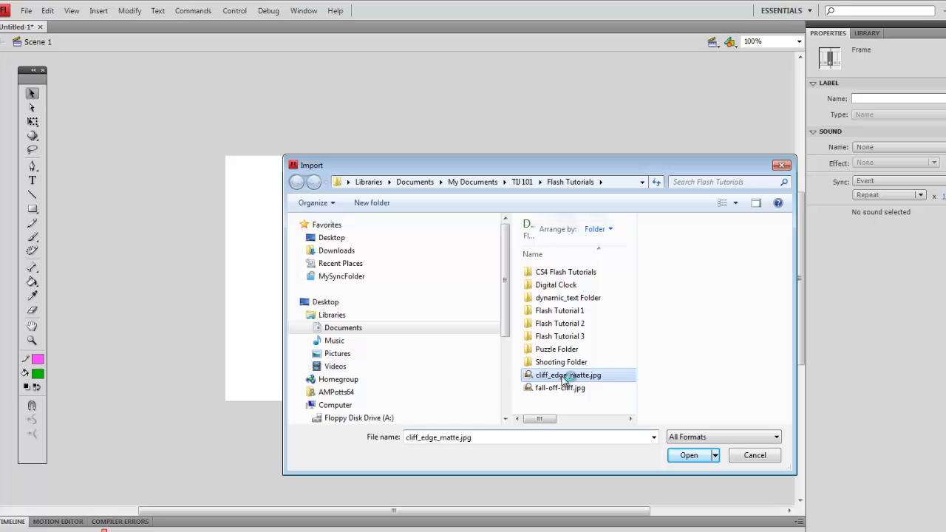
click(689, 456)
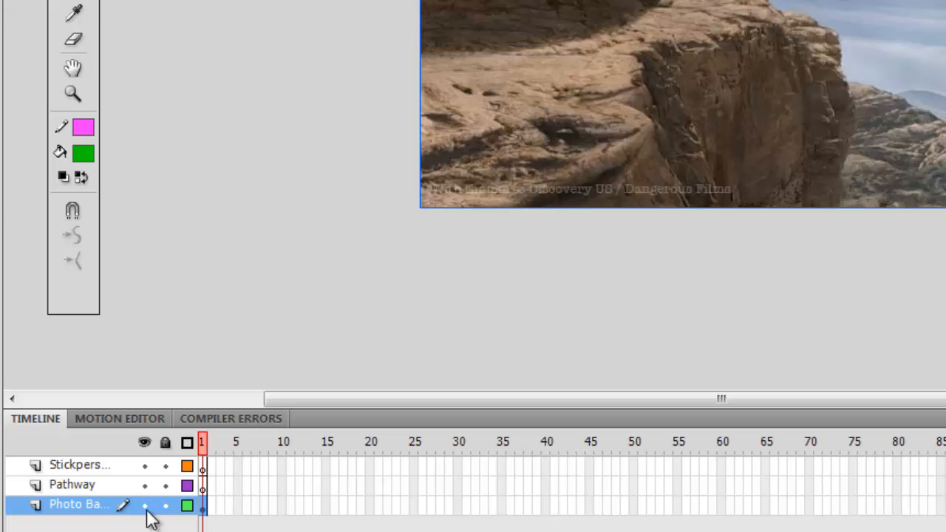
Step: Hide and show the Photo Background layer, and reposition the cliff photo so that it covers the whole stage
click(145, 507)
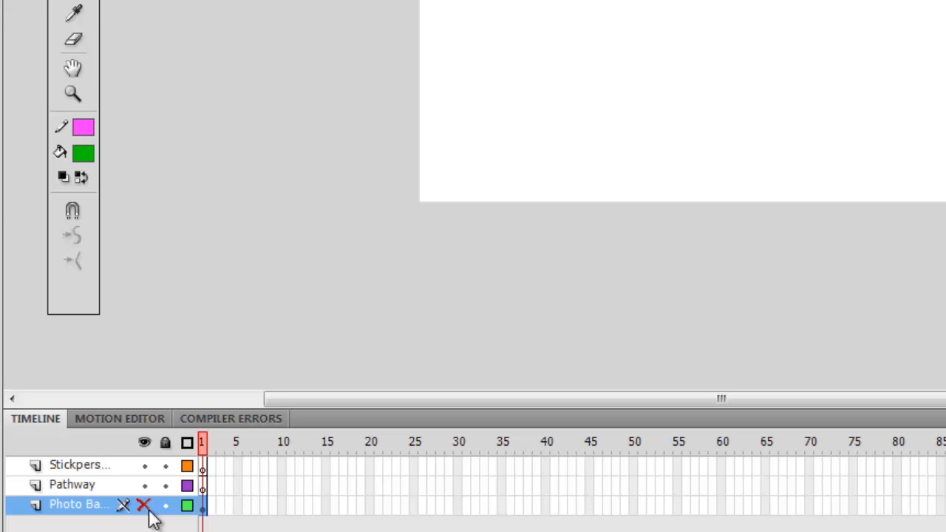
click(143, 505)
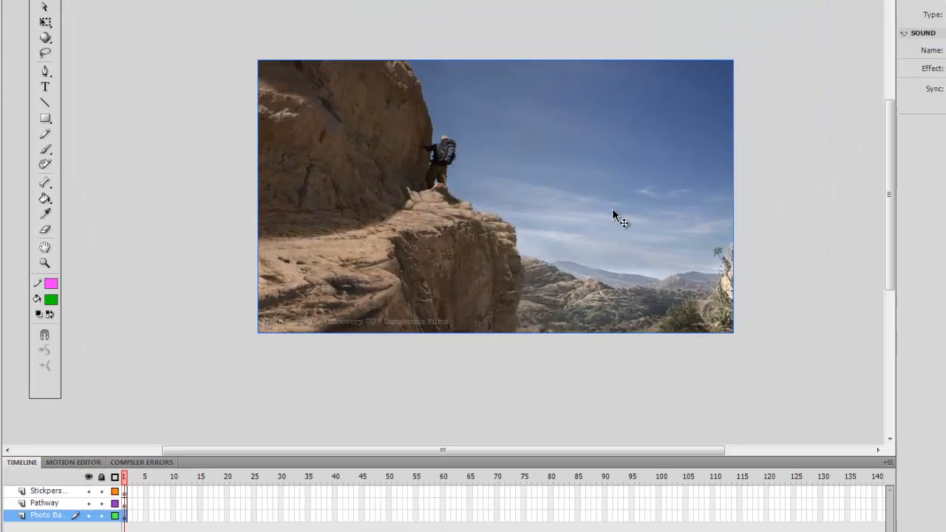
drag(612, 209, 562, 416)
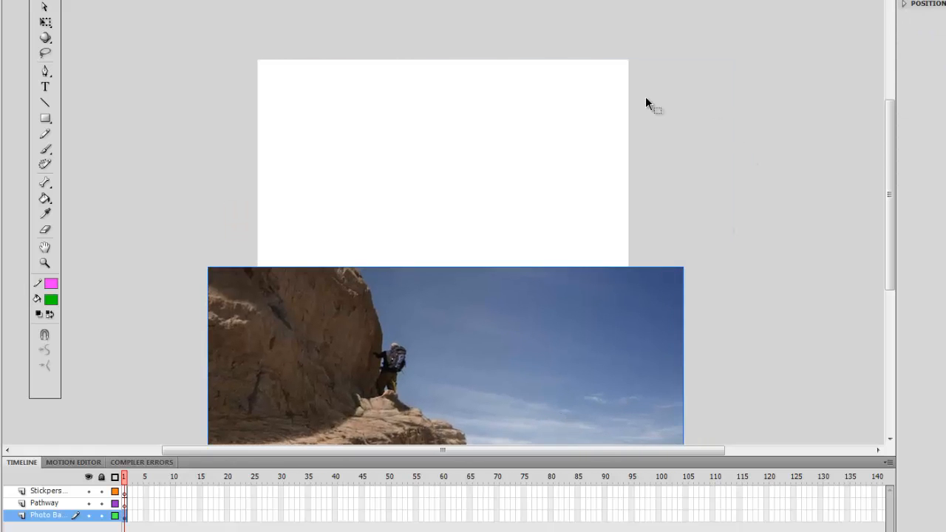
drag(459, 350, 474, 149)
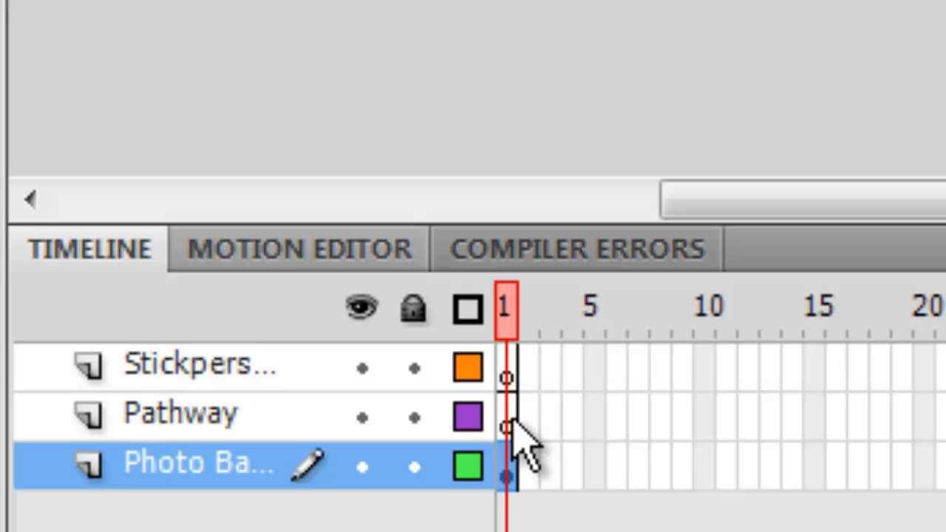
Step: Activate the Pencil tool on frame 1 of the Pathway layer and open the Drawing category of the preferences
click(515, 427)
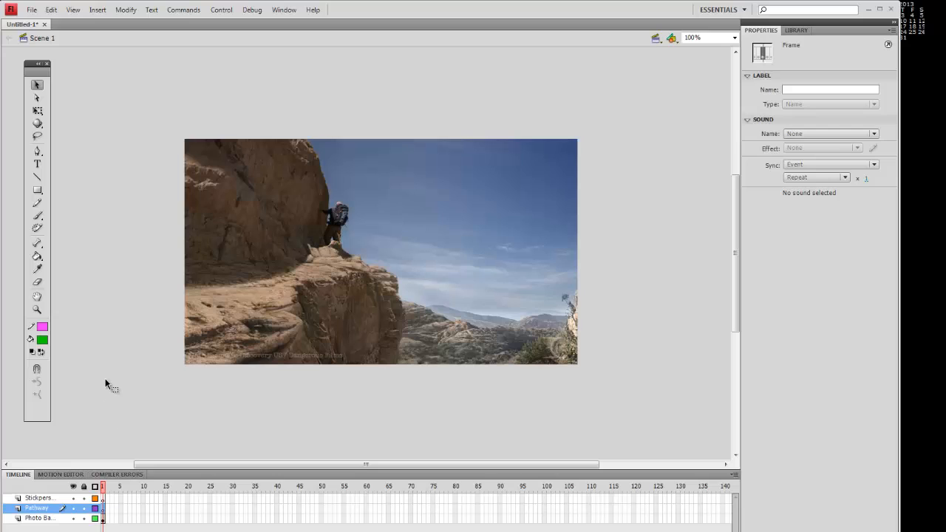
click(37, 202)
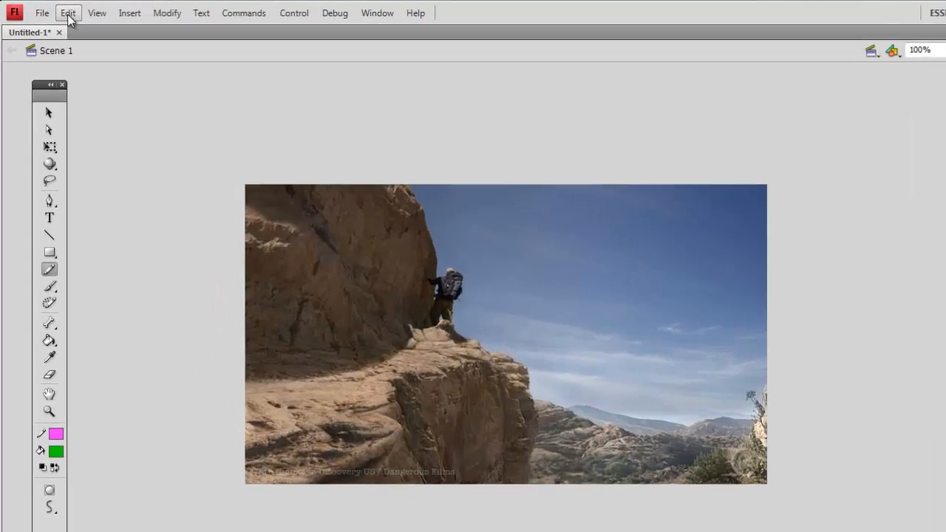
click(51, 9)
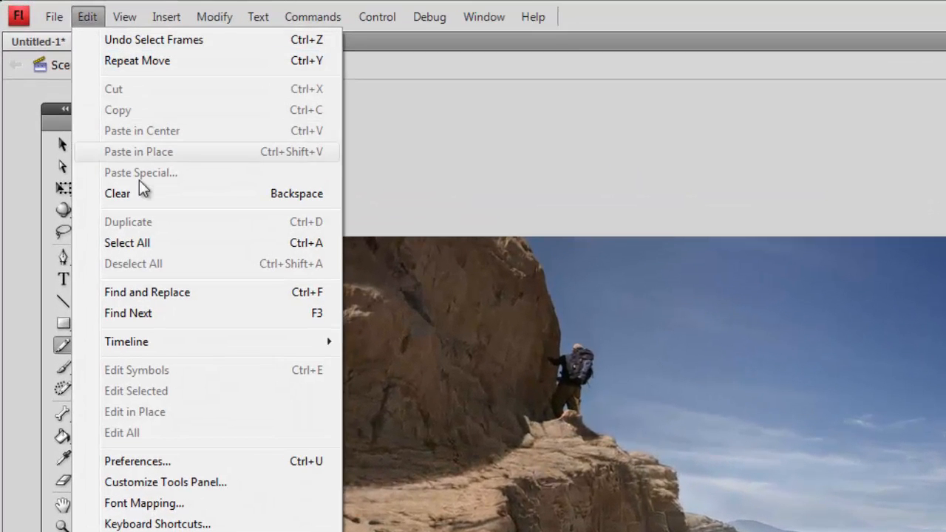
click(133, 464)
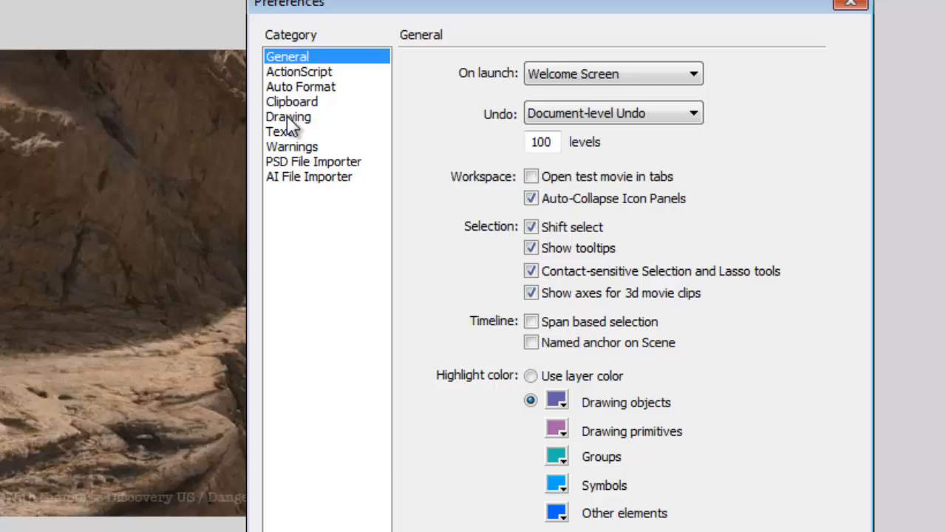
click(287, 119)
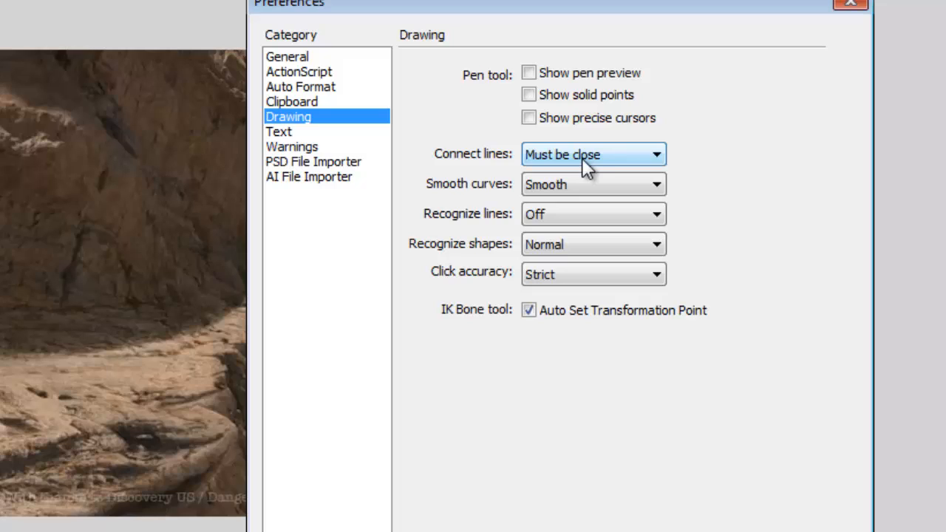
Step: Review the line and shape drawing preferences, keep Smooth curves at Smooth and the other options as they are, and accept them
click(656, 156)
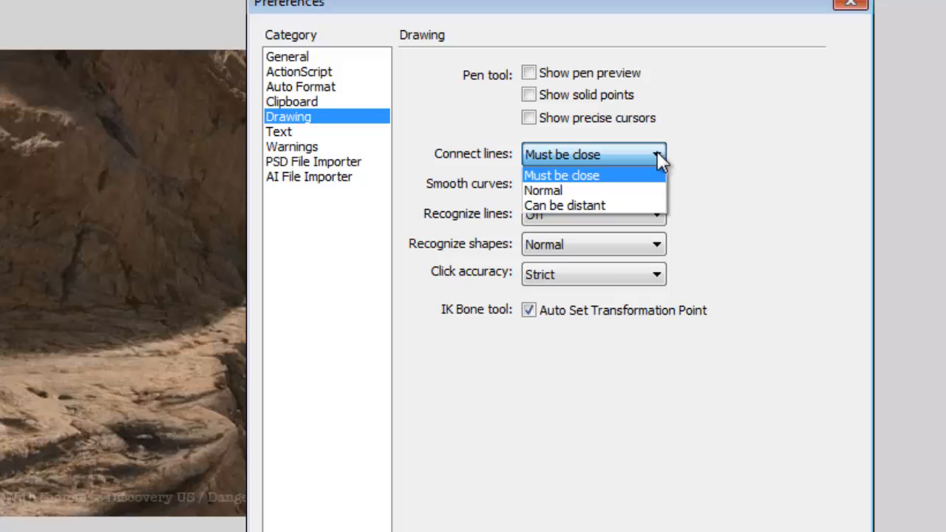
click(657, 153)
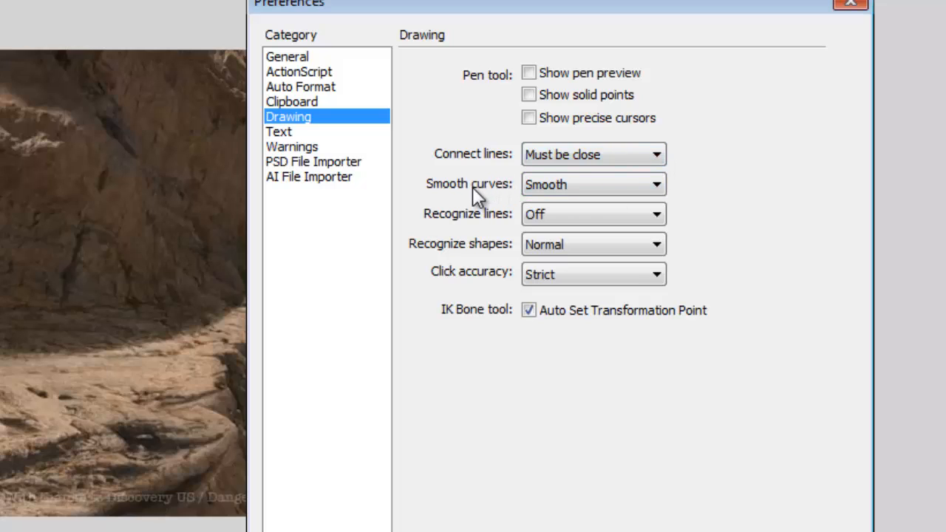
click(656, 186)
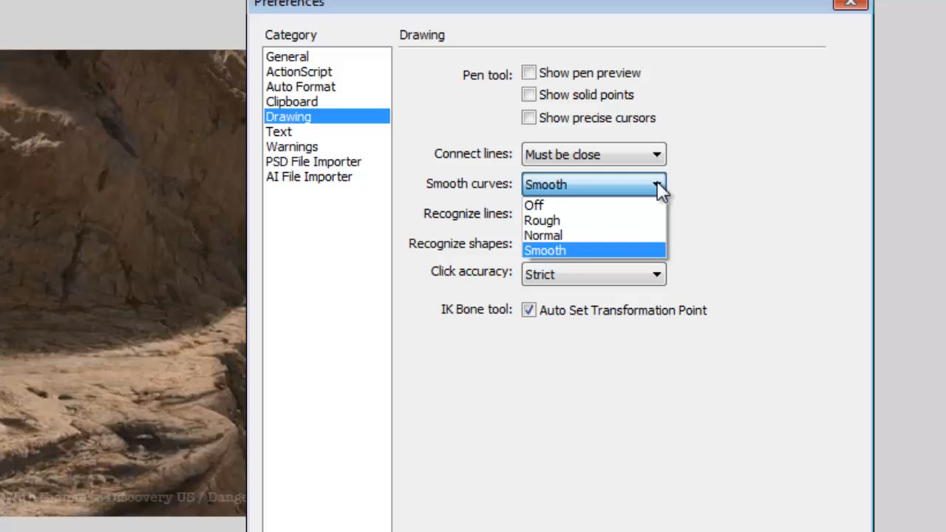
click(600, 249)
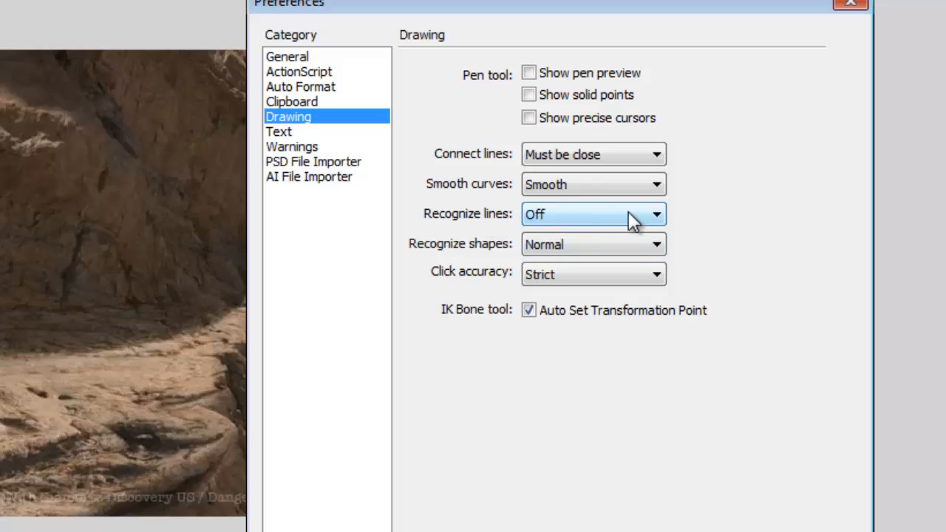
click(658, 221)
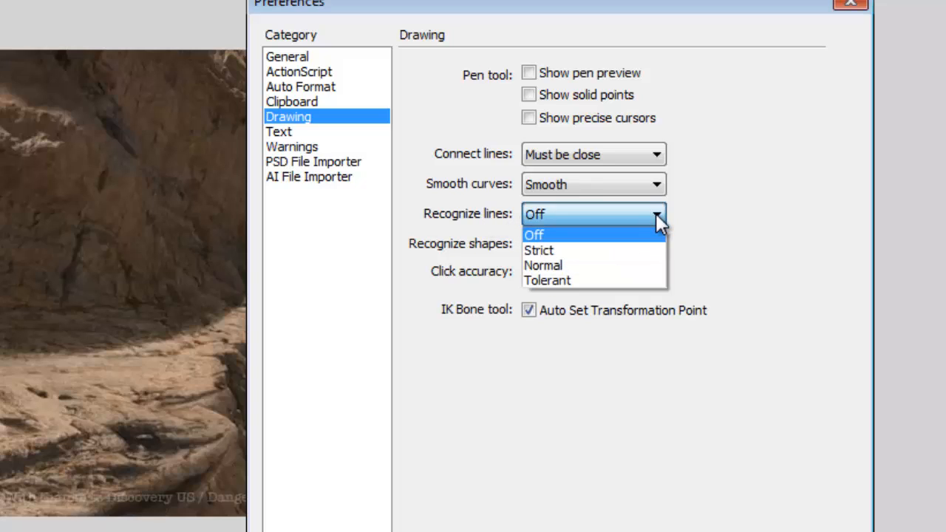
click(658, 220)
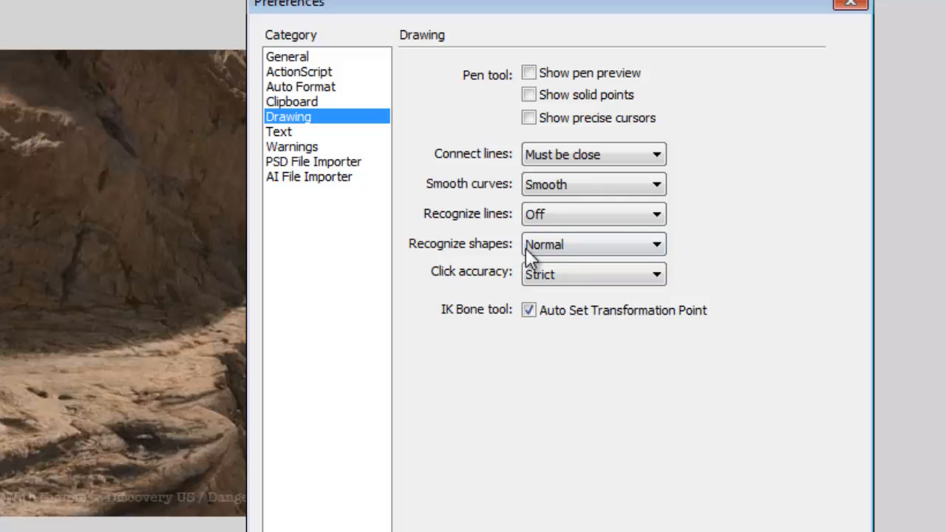
click(657, 245)
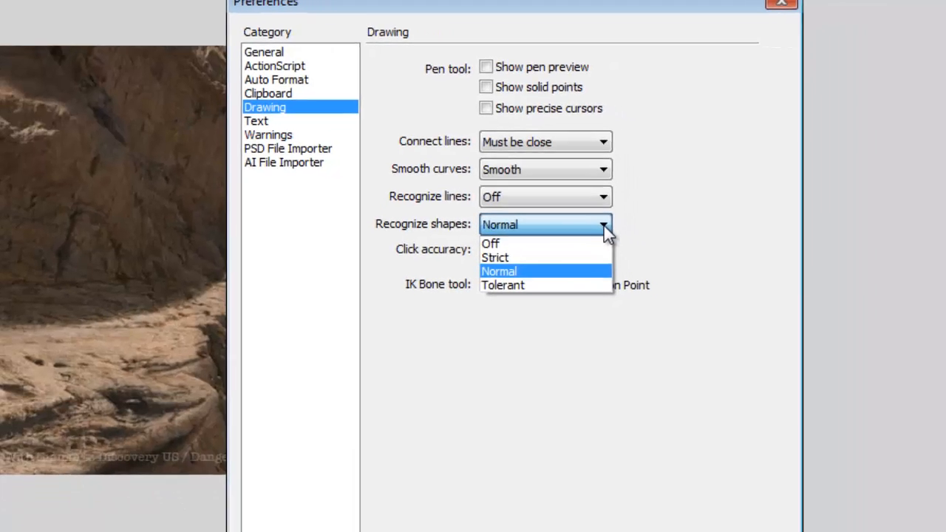
click(657, 244)
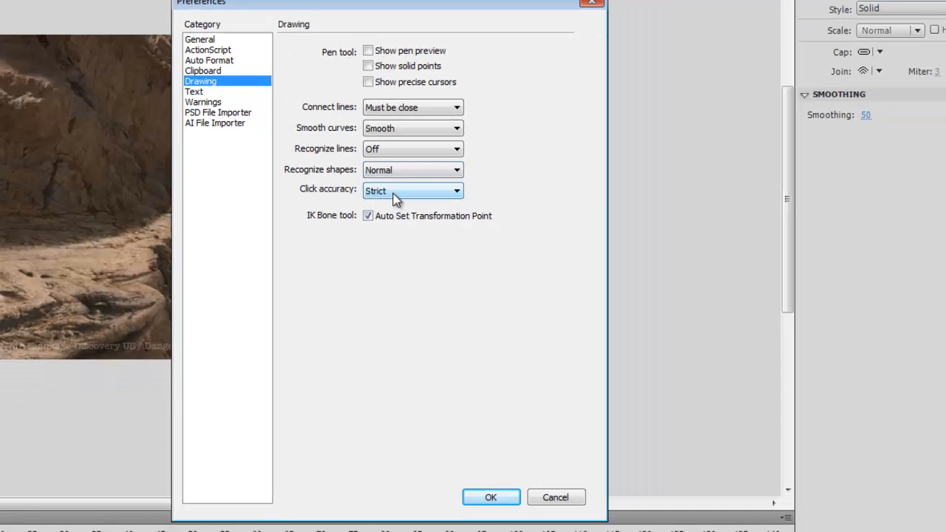
click(491, 497)
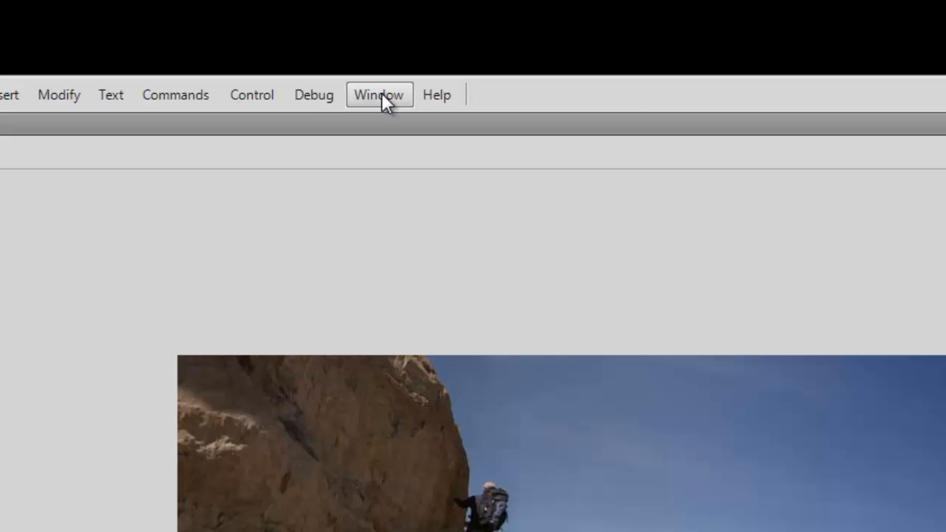
Step: Set the Pencil tool's stroke to 4 and its stroke colour to orange (#FF6532)
click(383, 101)
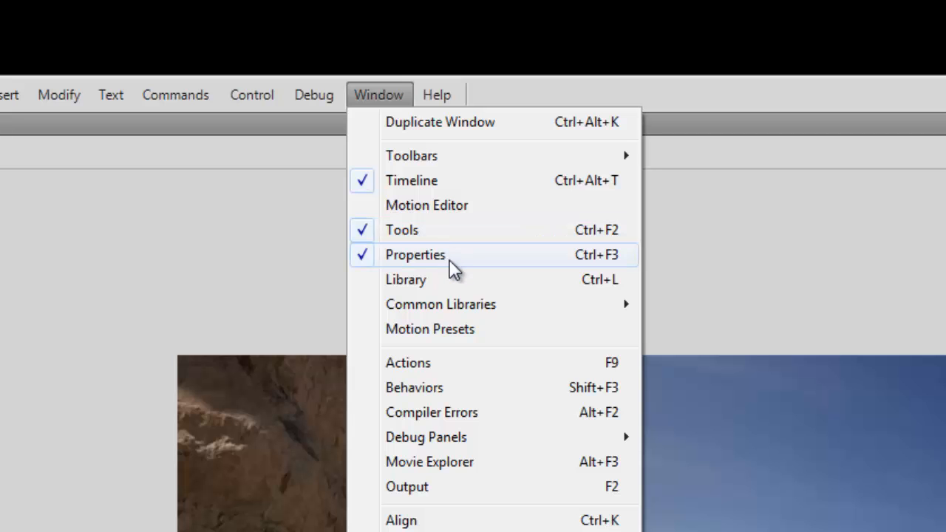
click(818, 269)
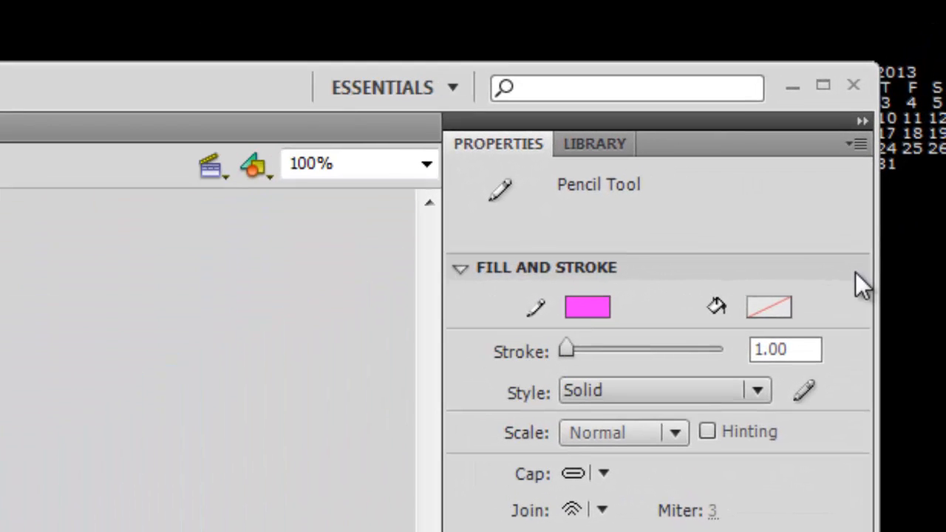
drag(803, 351, 734, 354)
text(4)
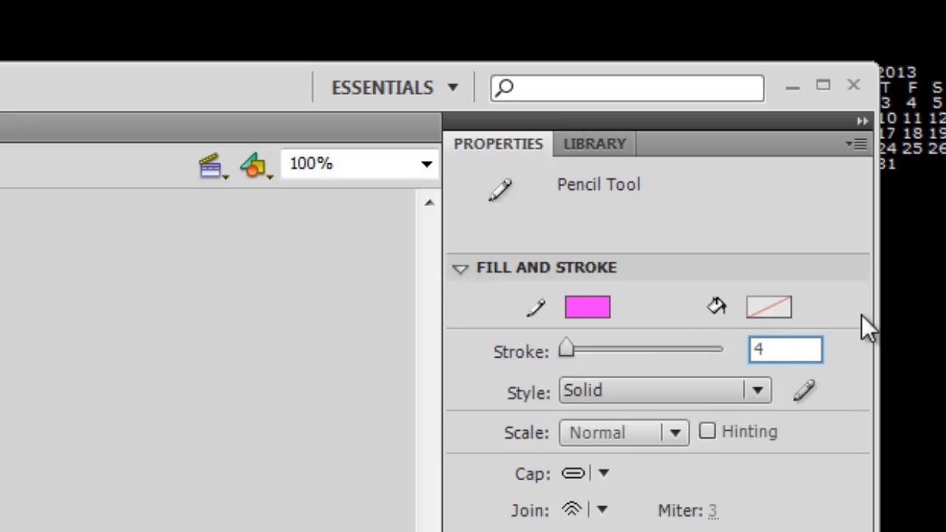
click(582, 303)
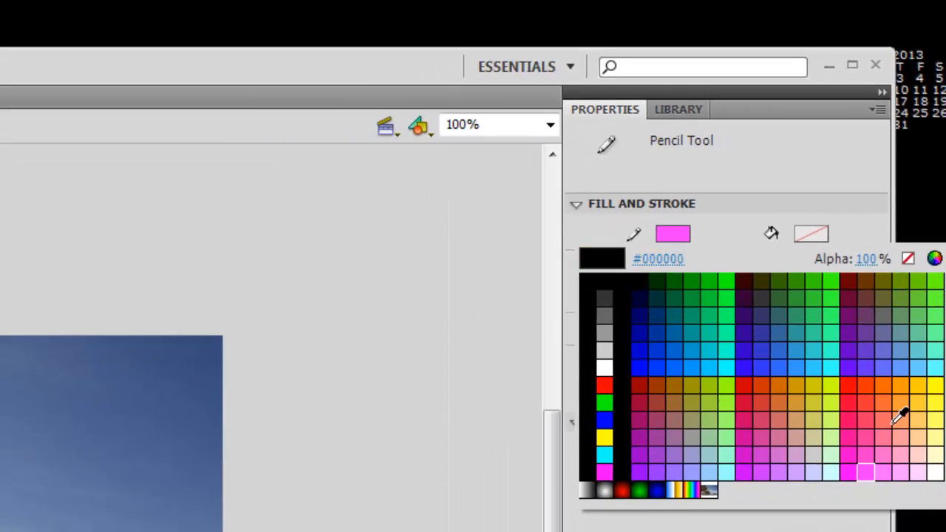
click(884, 403)
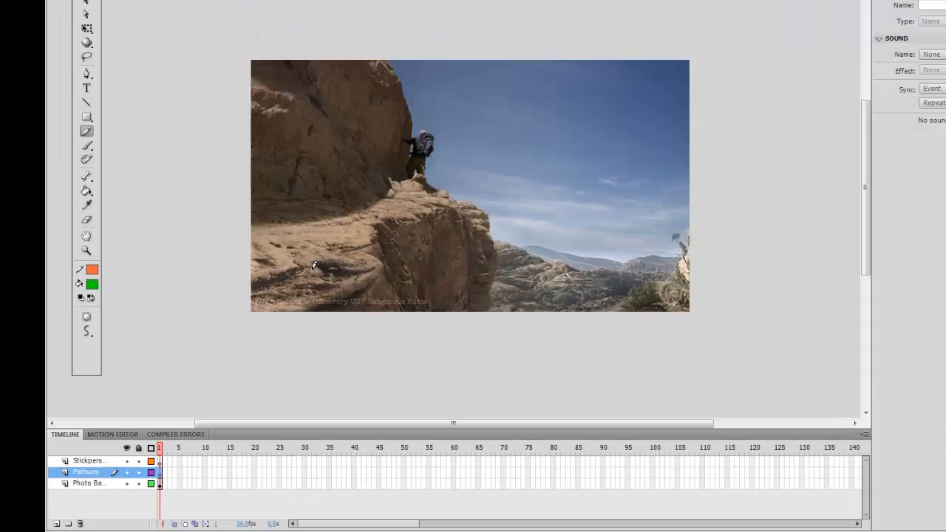
Step: Sketch the pathway over the photo: two long ledge edges, a short end line, and arrows leading along the ledge, off the cliff and looping down
mouse_move(265, 291)
mouse_down()
mouse_move(390, 251)
mouse_move(465, 213)
mouse_up()
drag(255, 225, 427, 178)
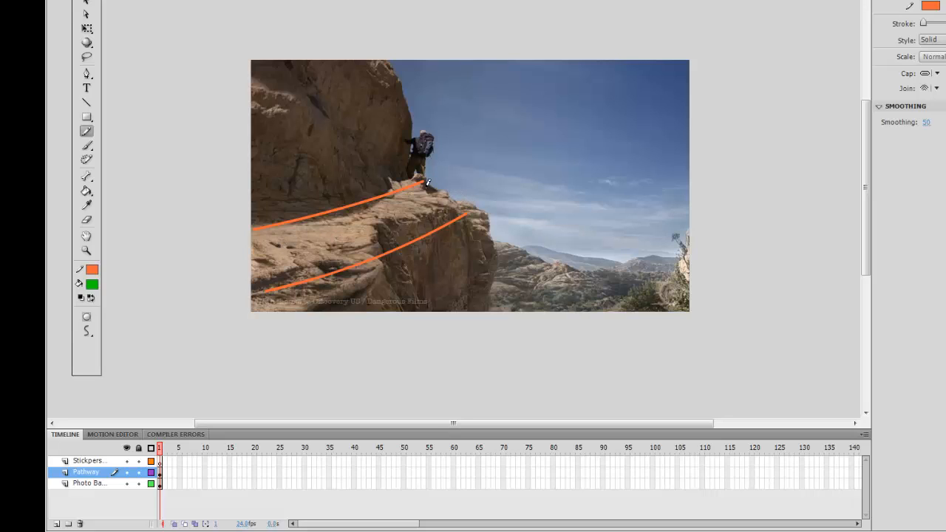
drag(427, 180, 465, 204)
mouse_move(267, 259)
mouse_down()
mouse_move(319, 241)
mouse_move(313, 252)
mouse_up()
mouse_move(354, 226)
mouse_down()
mouse_move(409, 203)
mouse_move(414, 217)
mouse_move(500, 146)
mouse_move(486, 146)
mouse_move(503, 152)
mouse_move(545, 114)
mouse_move(561, 133)
mouse_move(540, 155)
mouse_move(541, 139)
mouse_move(561, 145)
mouse_move(562, 194)
mouse_move(552, 186)
mouse_move(567, 204)
mouse_move(586, 178)
mouse_up()
mouse_move(573, 235)
mouse_down()
mouse_move(578, 290)
mouse_move(589, 272)
mouse_up()
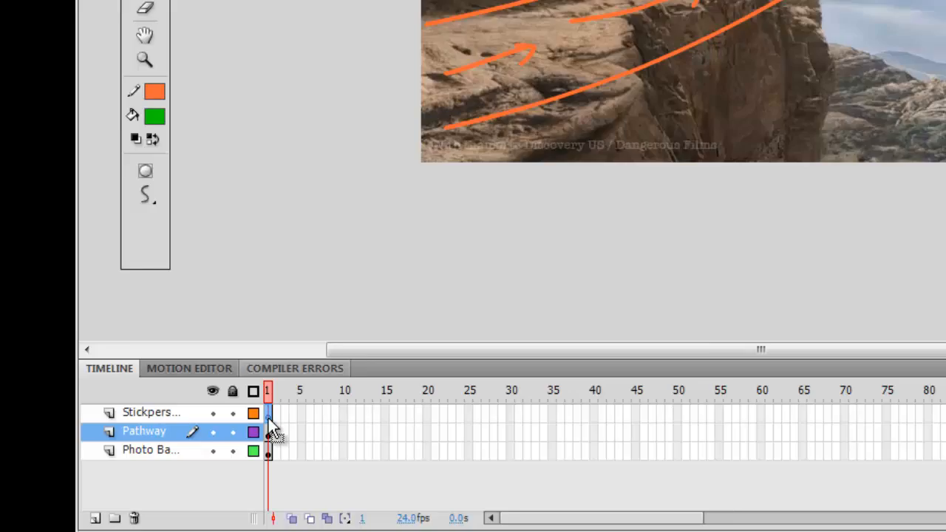
Step: Draw a short slanted orange line on frame 1 of the Stickperson layer and change the pencil's stroke colour to red
click(159, 461)
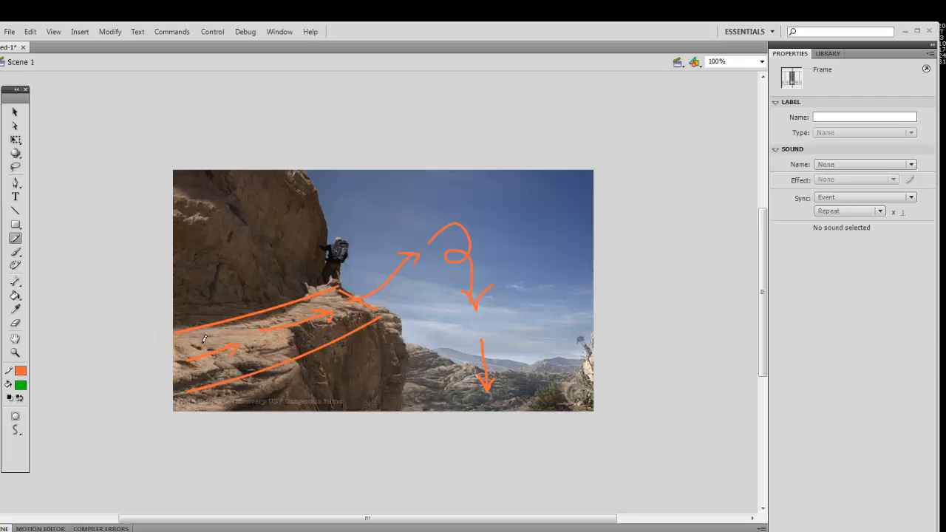
drag(203, 342, 226, 285)
click(825, 116)
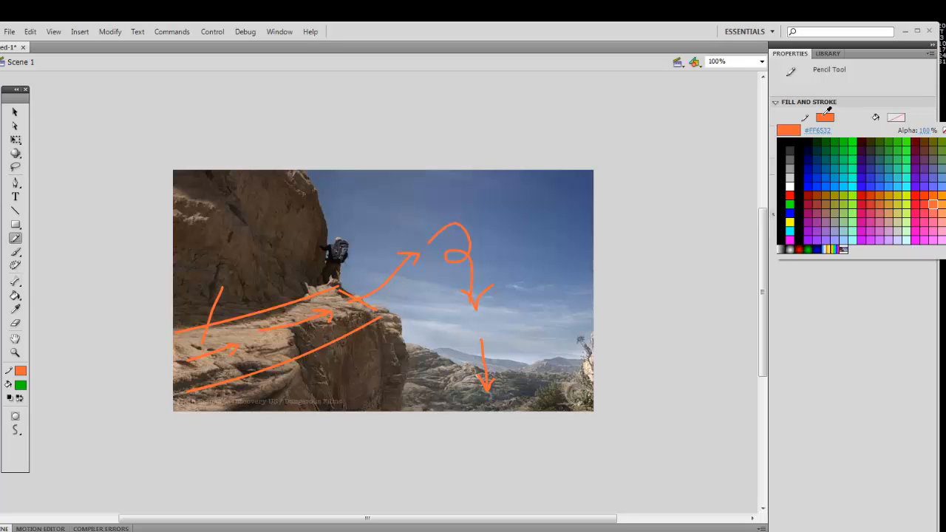
click(922, 192)
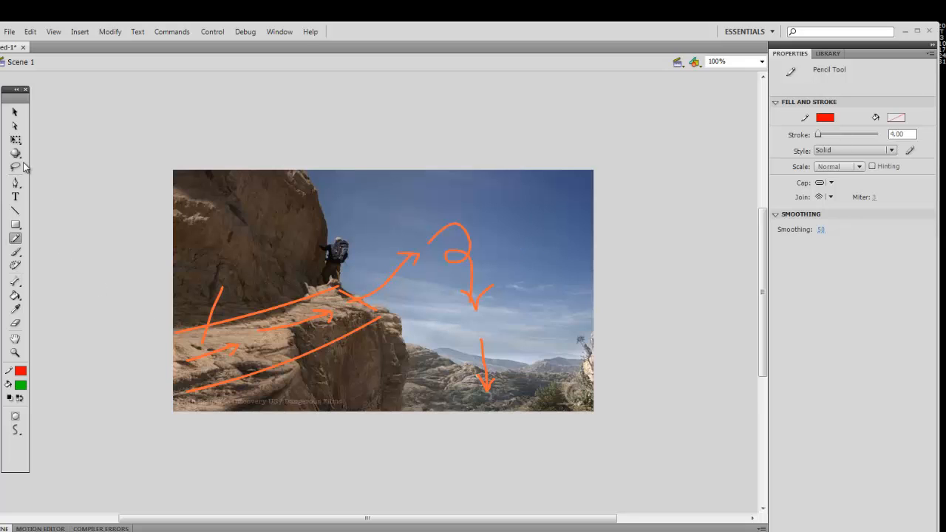
Step: Select and delete the slanted orange line crossing the upper ledge edge on the Stickperson layer
click(15, 113)
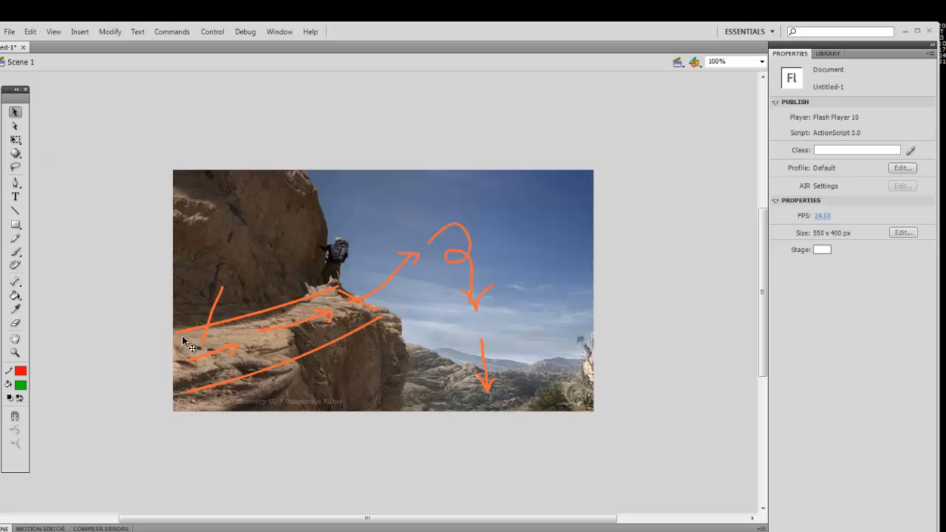
click(214, 305)
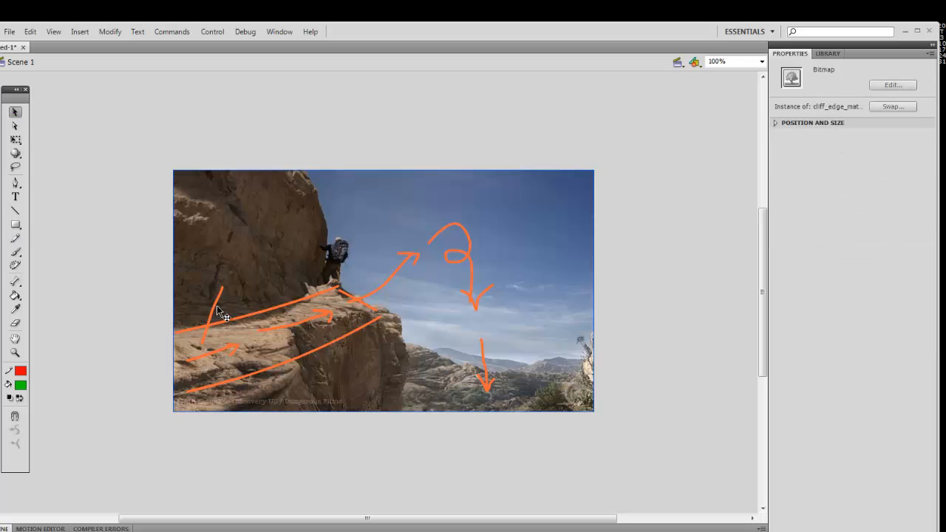
click(217, 310)
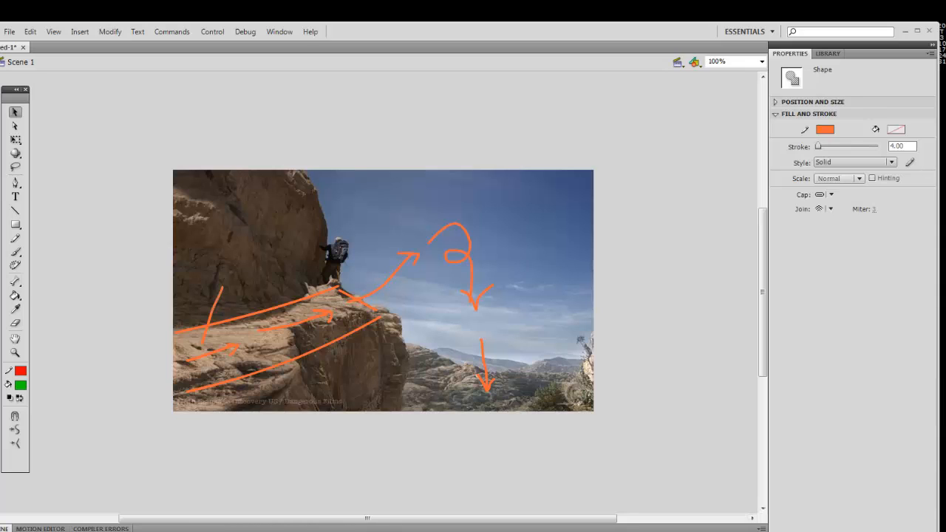
click(221, 319)
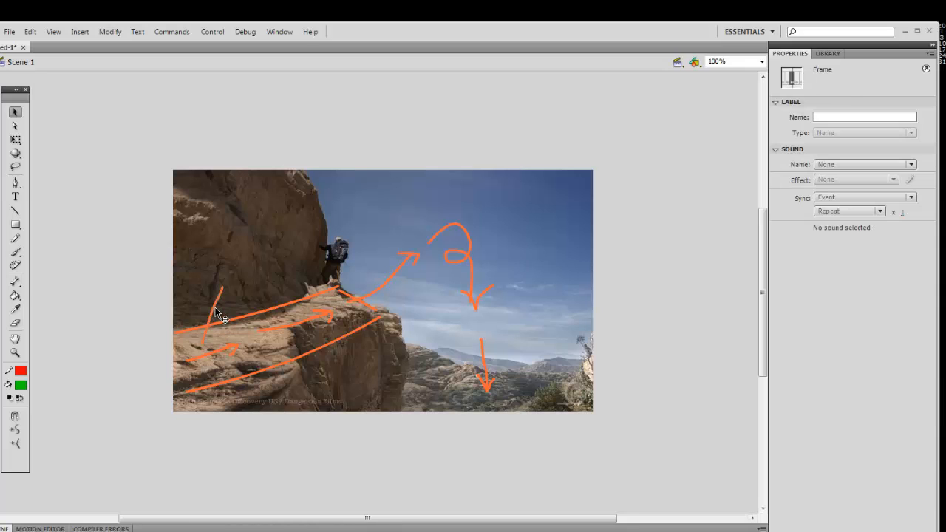
click(221, 314)
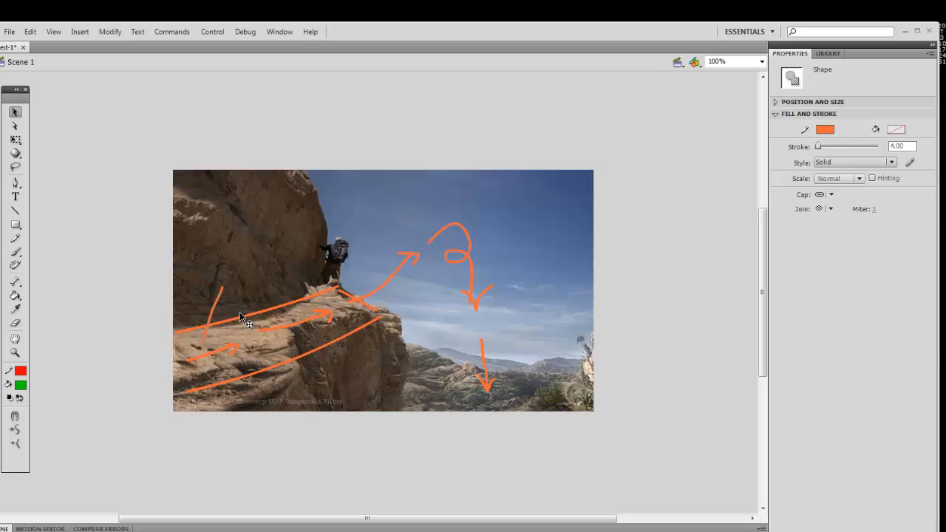
key(Delete)
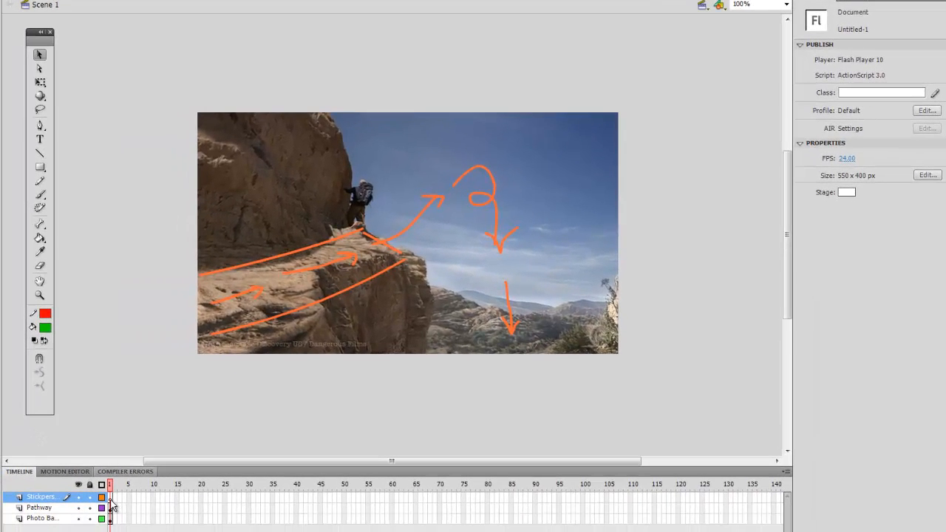
Step: Hide the photo layer and draw a red stickperson with head, body, legs and arms at the pathway's start on frame 1 of the Stickperson layer
click(111, 500)
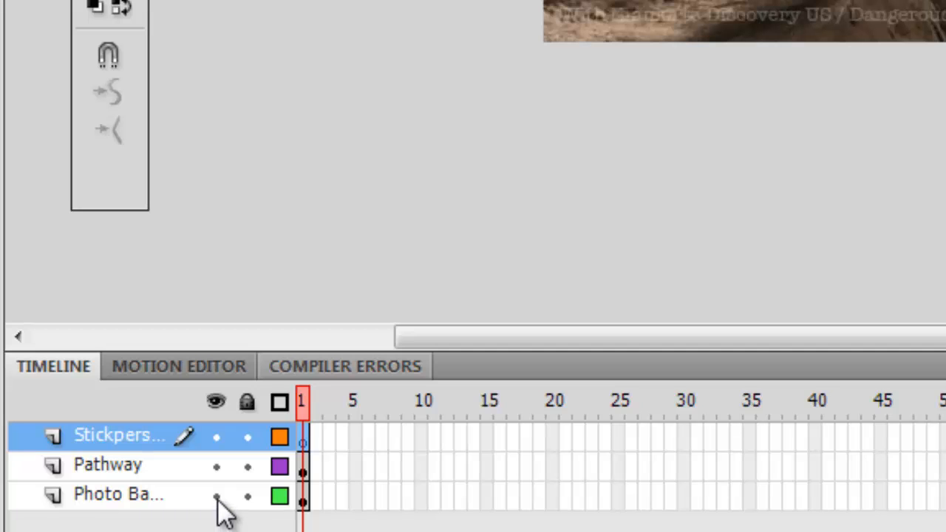
click(216, 495)
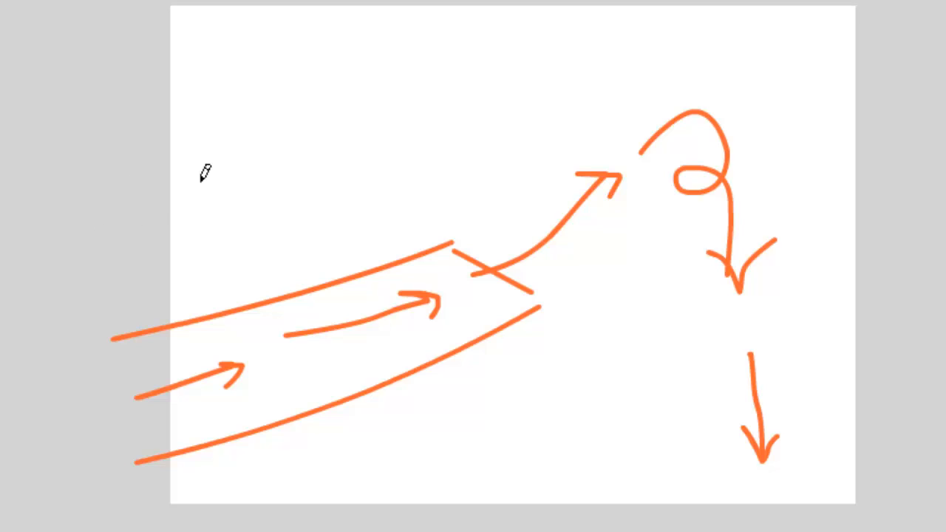
mouse_move(181, 177)
mouse_down()
mouse_move(204, 182)
mouse_move(220, 162)
mouse_move(214, 137)
mouse_move(185, 120)
mouse_move(173, 142)
mouse_move(190, 186)
mouse_up()
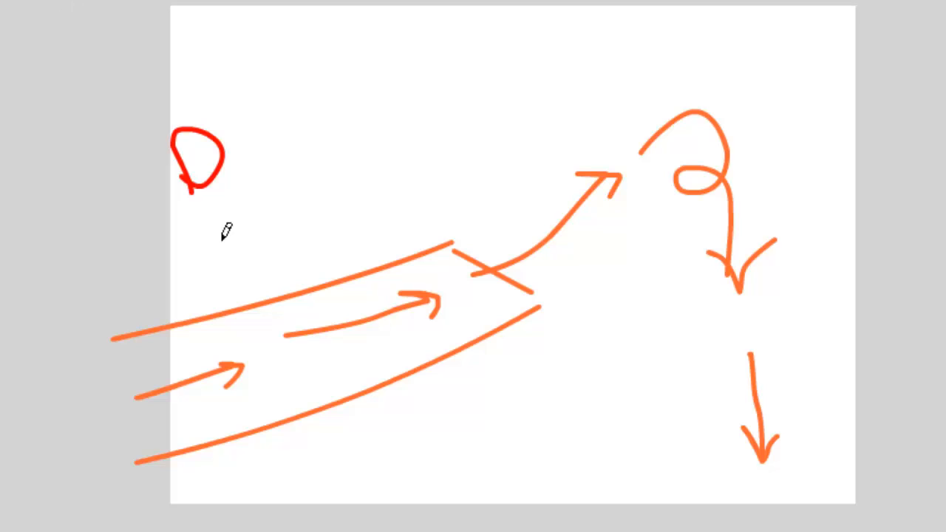
mouse_move(203, 186)
mouse_down()
mouse_move(186, 325)
mouse_move(190, 403)
mouse_up()
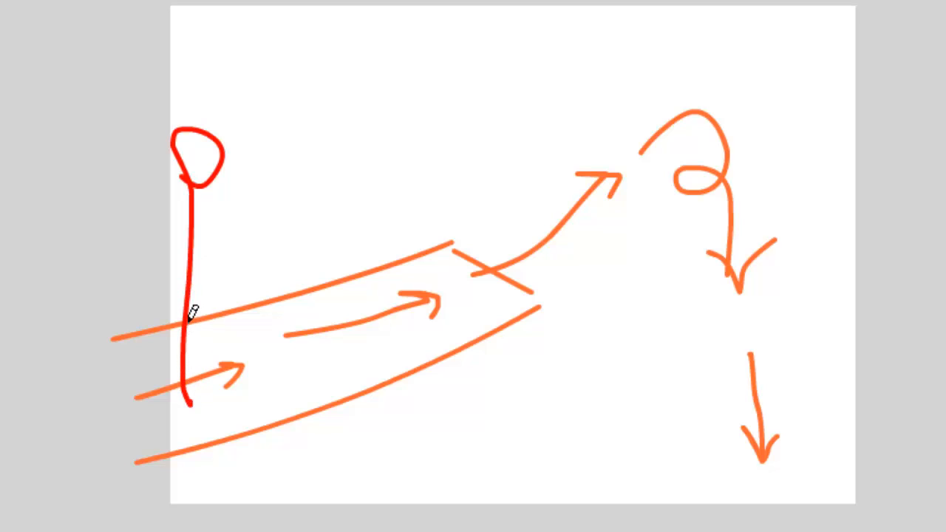
mouse_move(187, 323)
mouse_down()
mouse_move(252, 366)
mouse_move(262, 390)
mouse_up()
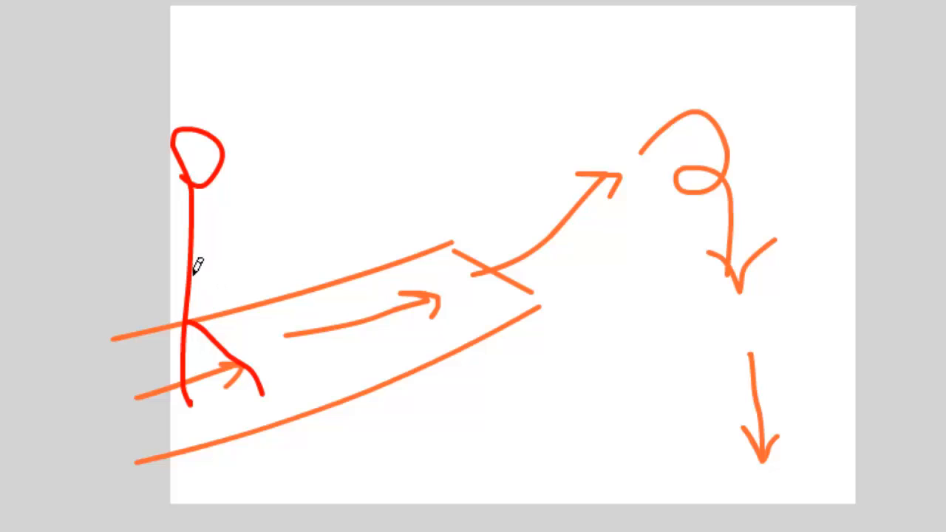
mouse_move(192, 252)
mouse_down()
mouse_move(169, 237)
mouse_move(147, 247)
mouse_move(197, 257)
mouse_move(244, 212)
mouse_up()
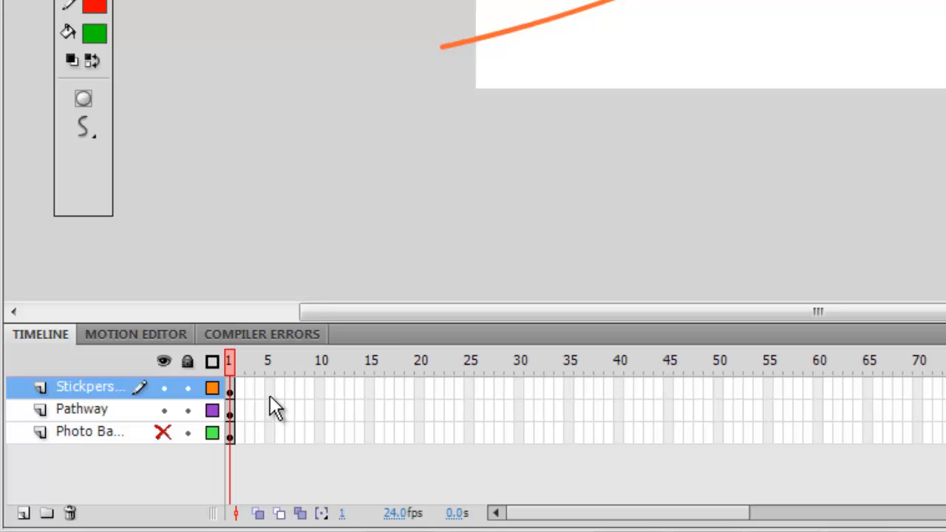
Step: Insert a blank keyframe at frame 5 of the Stickperson layer
click(270, 397)
right_click(270, 397)
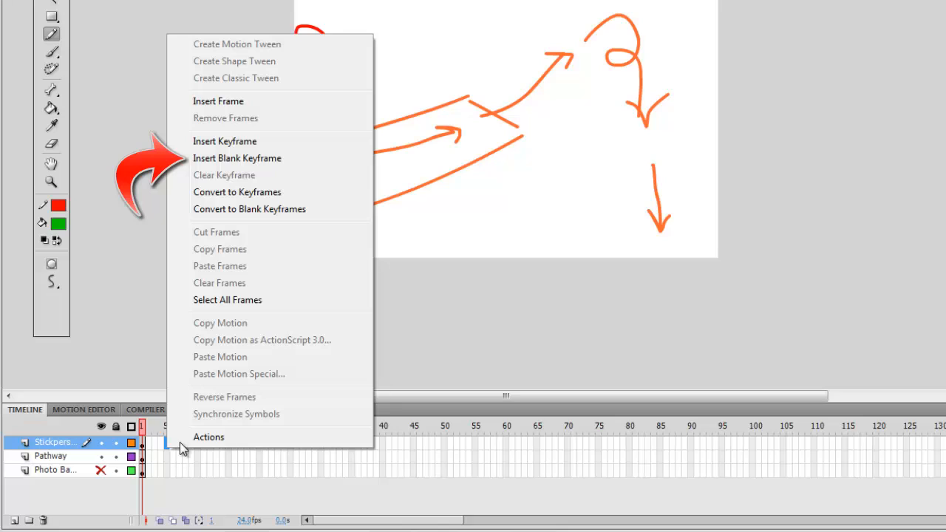
click(221, 163)
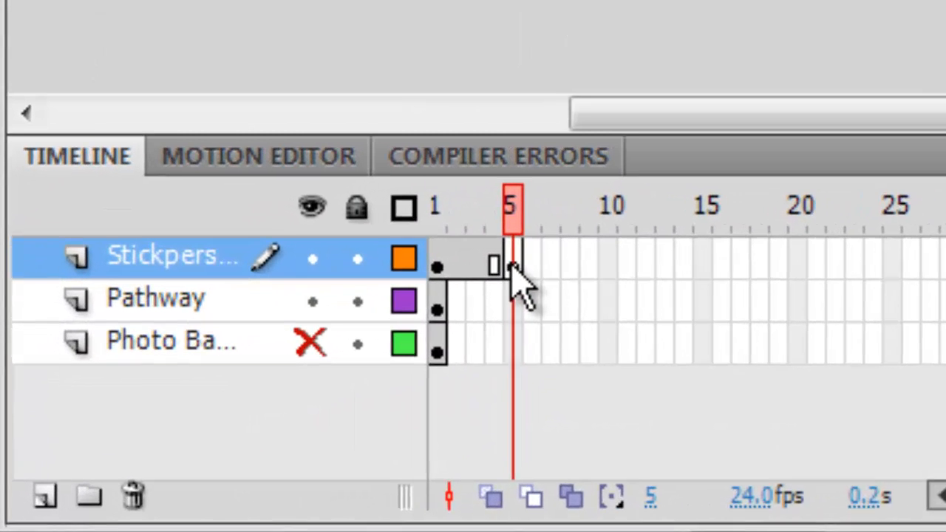
click(322, 367)
drag(322, 367, 323, 367)
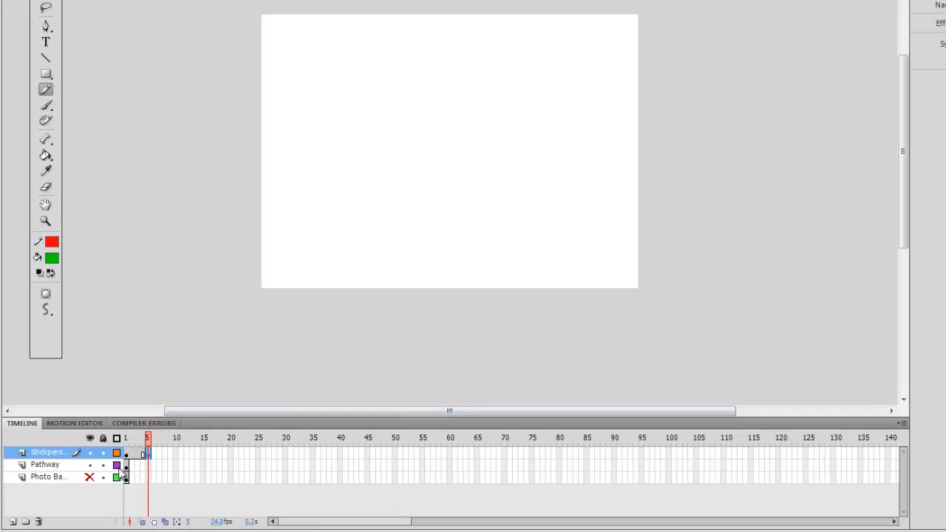
Step: Extend the Pathway and photo layers by inserting a keyframe at frame 70 on each
click(149, 465)
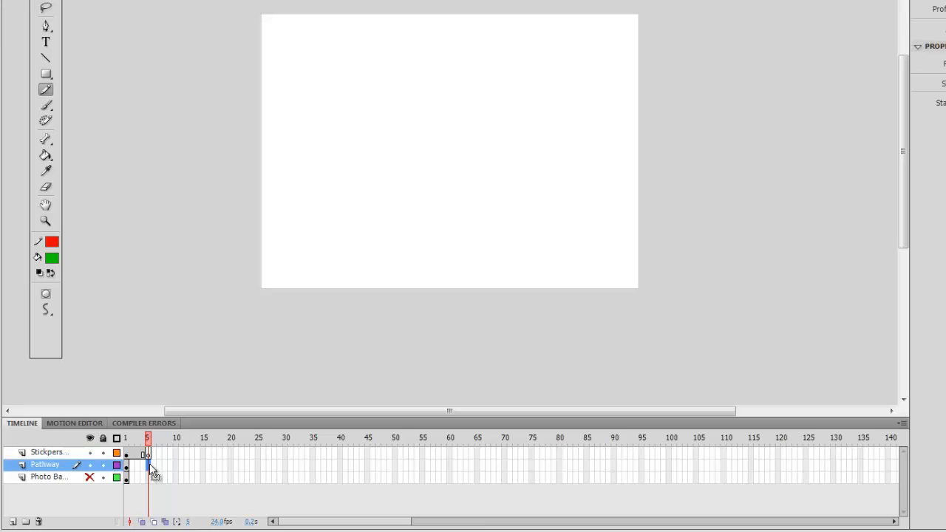
click(147, 453)
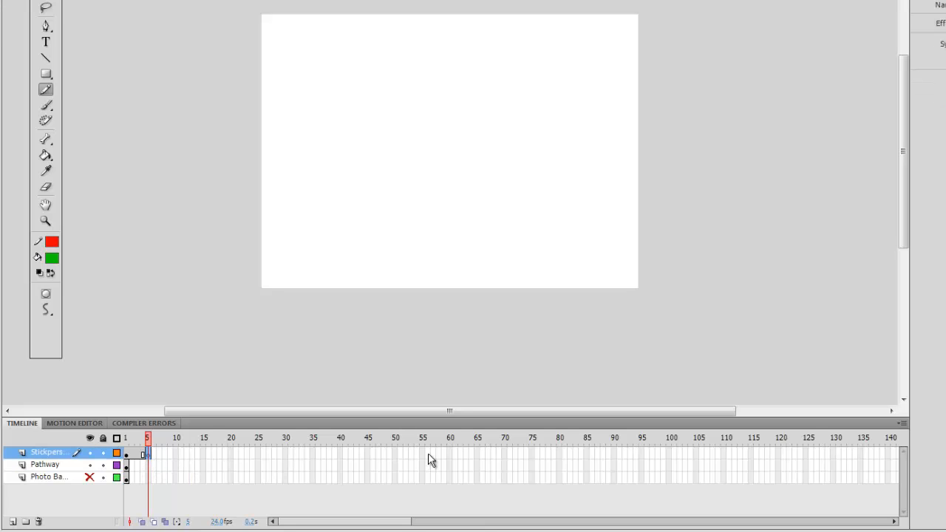
click(505, 465)
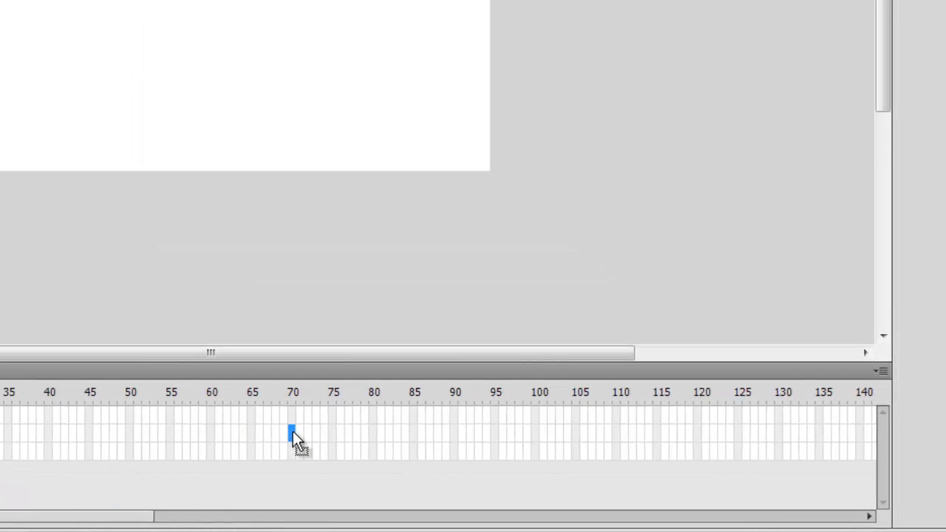
right_click(293, 432)
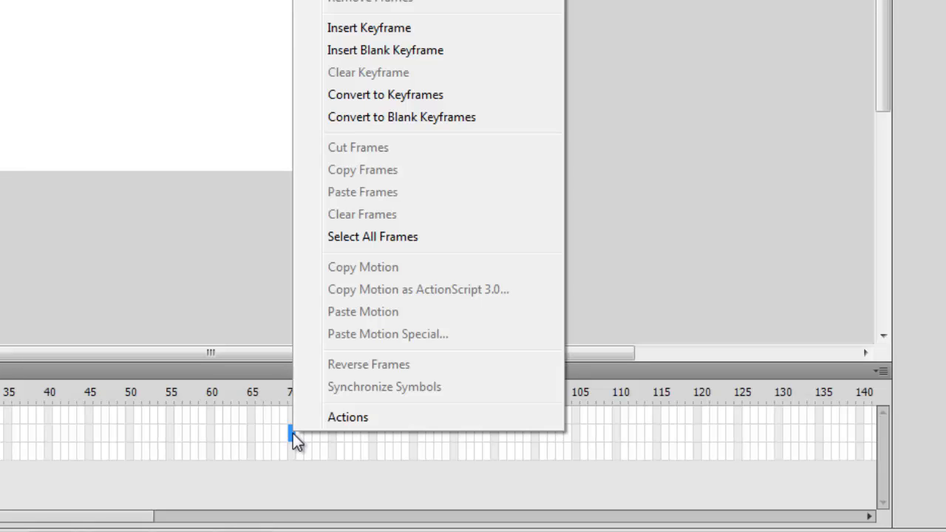
click(337, 27)
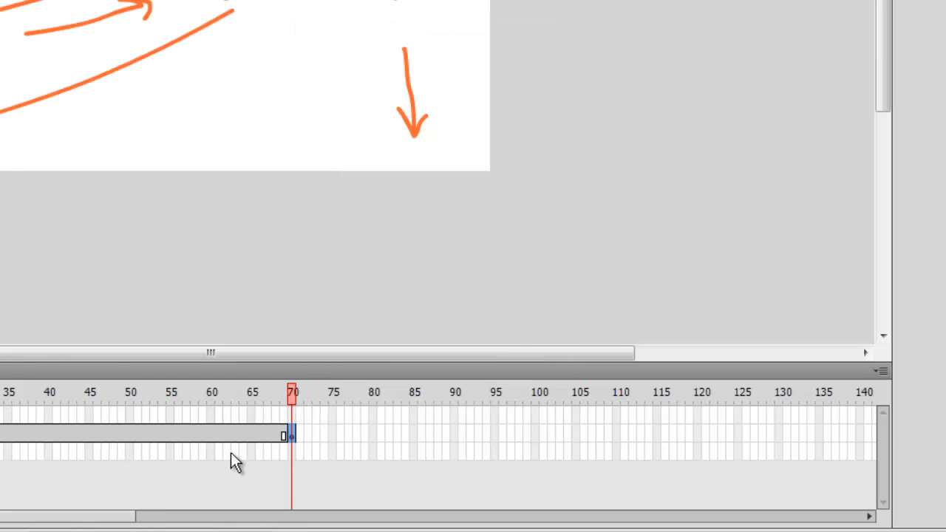
right_click(292, 451)
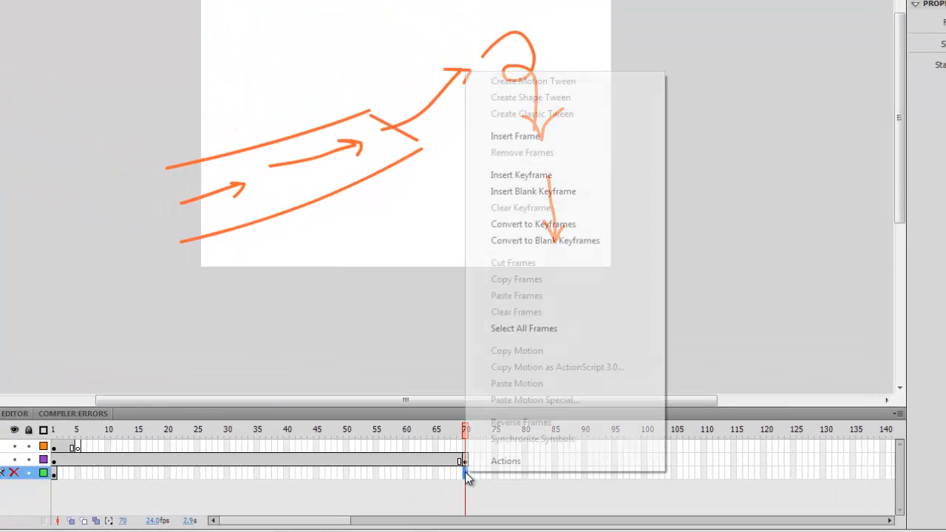
click(505, 176)
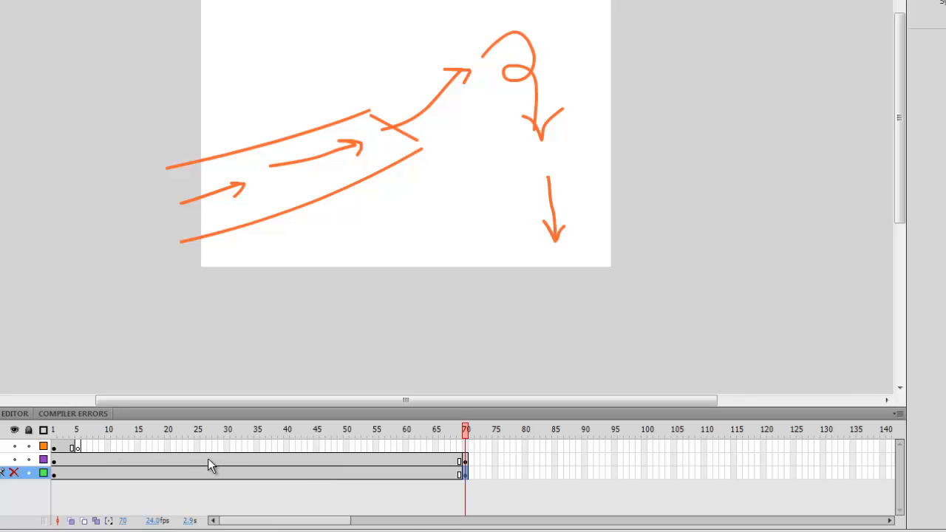
Step: Draw the second stickperson pose on frame 5 of the Stickperson layer, slightly further along the ledge, with legs apart and arms bent
click(54, 446)
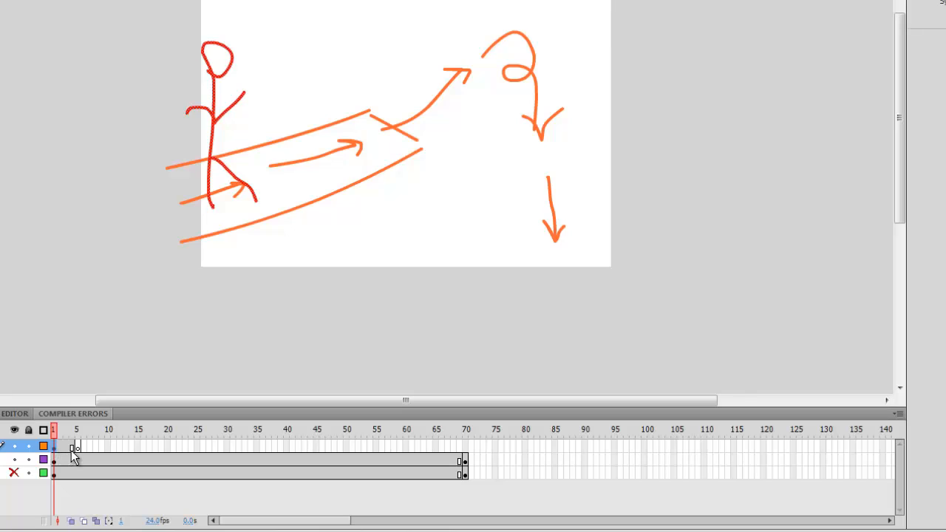
click(65, 447)
click(79, 447)
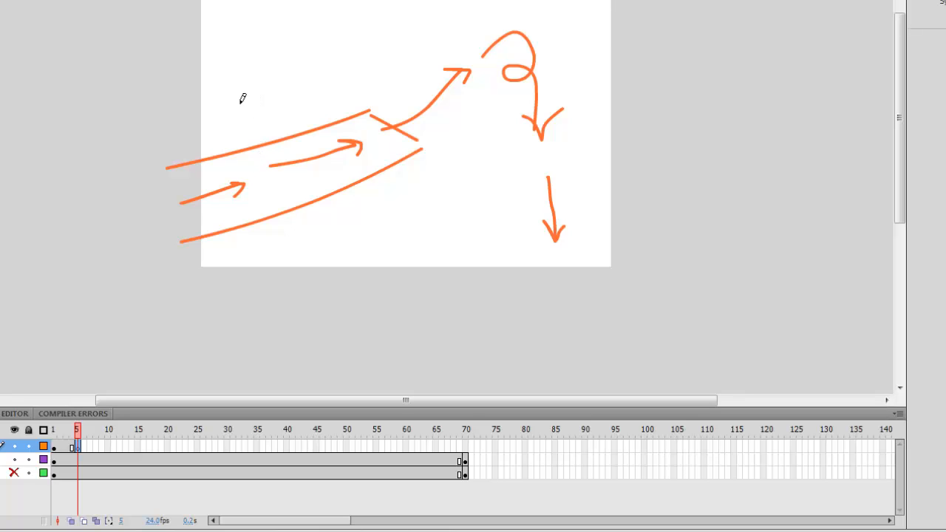
mouse_move(235, 87)
mouse_down()
mouse_move(254, 91)
mouse_move(260, 62)
mouse_move(239, 74)
mouse_move(260, 102)
mouse_move(278, 187)
mouse_up()
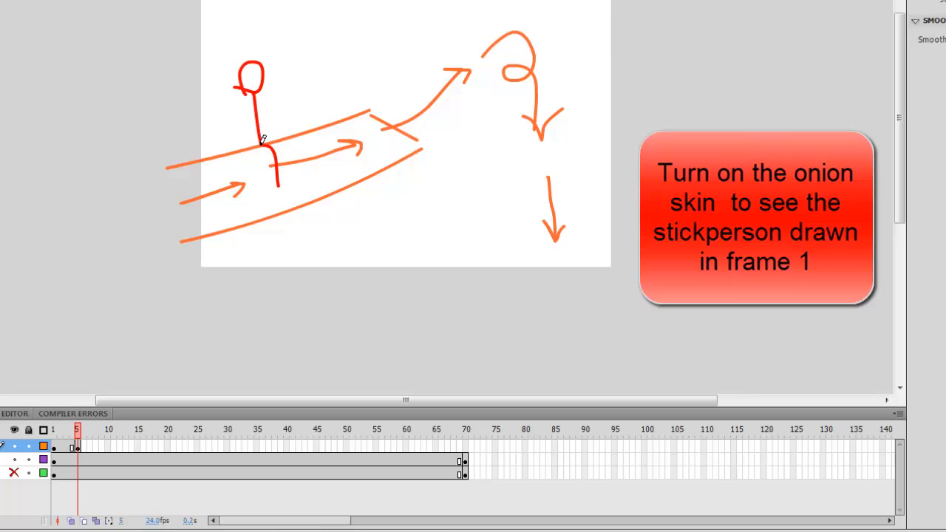
drag(261, 142, 236, 196)
mouse_move(258, 109)
mouse_down()
mouse_move(252, 132)
mouse_move(238, 137)
mouse_move(229, 118)
mouse_move(275, 110)
mouse_move(283, 86)
mouse_up()
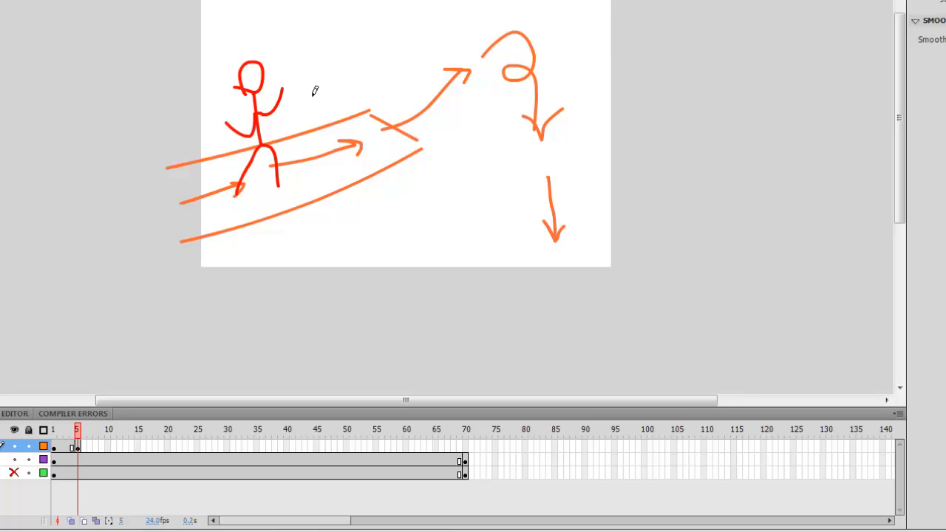
Step: Insert a blank keyframe at frame 10 of the Stickperson layer and draw the striding stickperson near the upper end of the ledge
click(106, 445)
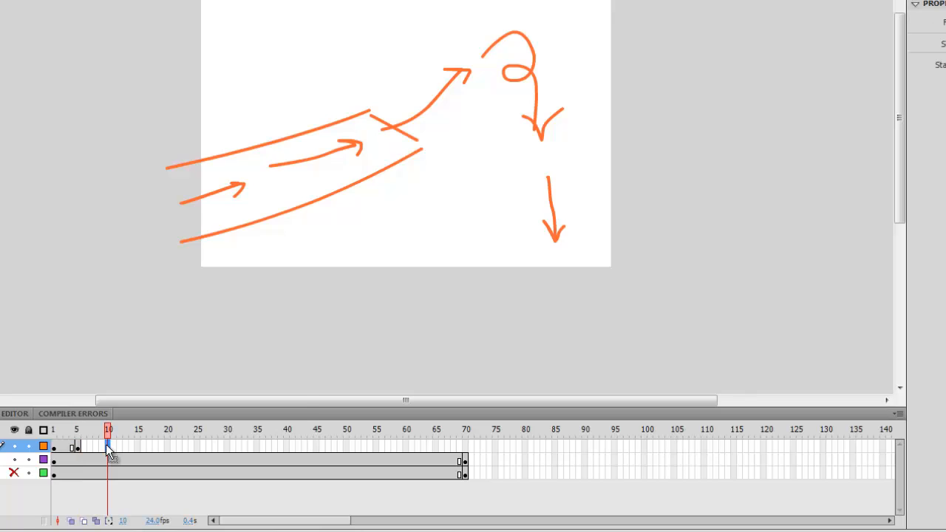
right_click(106, 445)
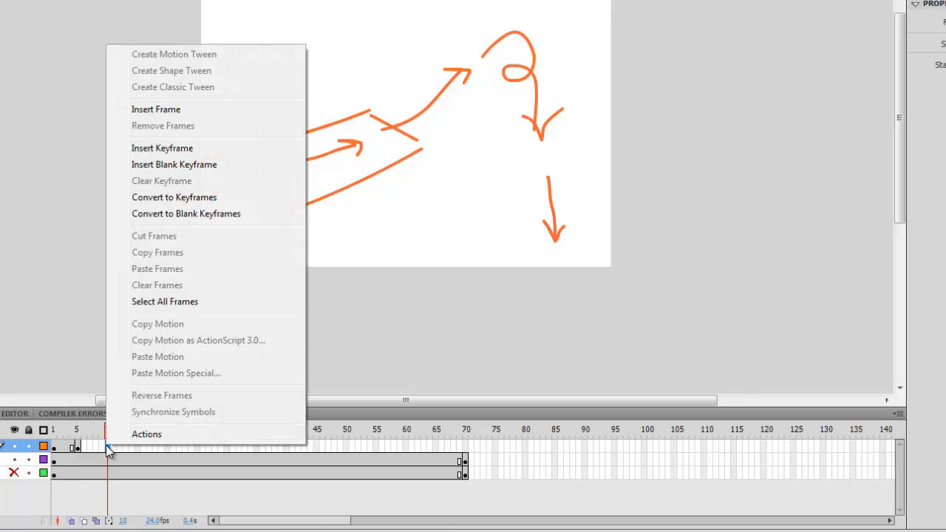
click(170, 164)
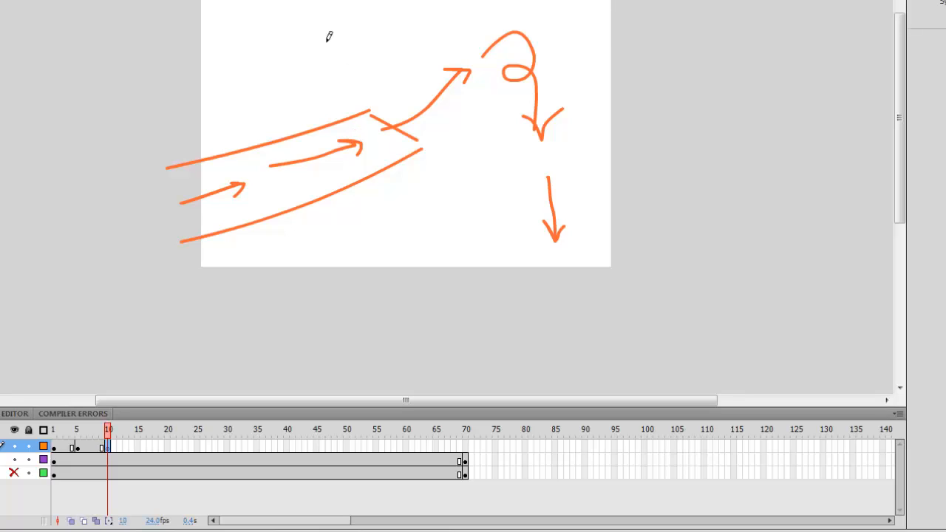
mouse_move(315, 36)
mouse_down()
mouse_move(341, 42)
mouse_move(351, 21)
mouse_move(331, 1)
mouse_move(313, 30)
mouse_move(325, 48)
mouse_up()
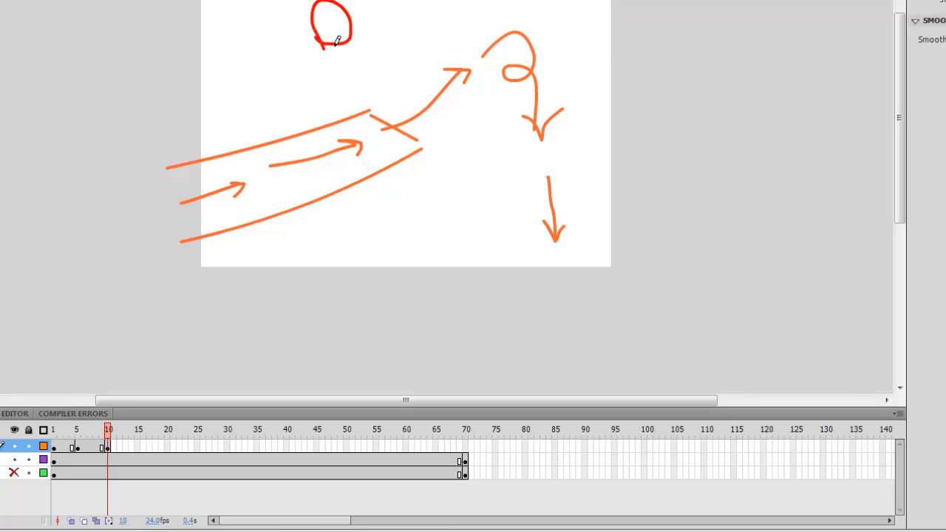
mouse_move(336, 43)
mouse_down()
mouse_move(335, 112)
mouse_move(370, 153)
mouse_up()
drag(334, 111, 316, 168)
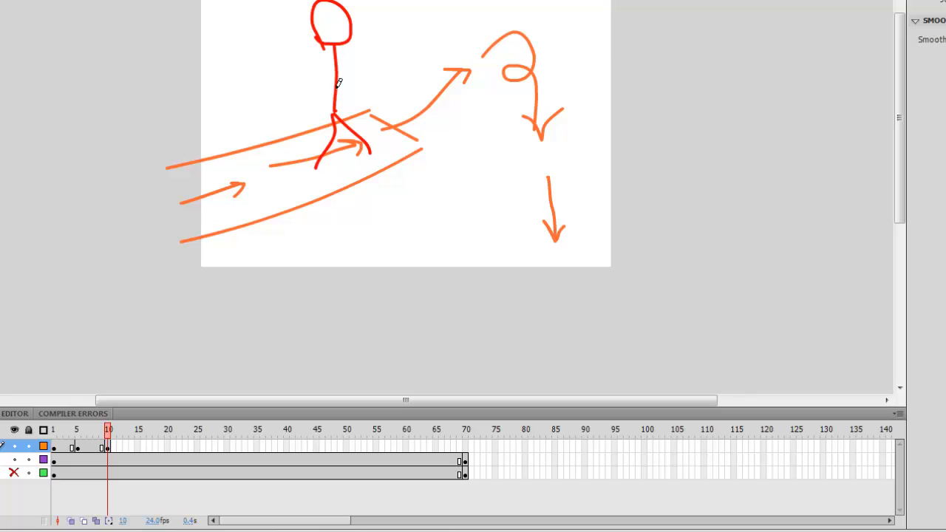
mouse_move(337, 87)
mouse_down()
mouse_move(366, 60)
mouse_move(347, 88)
mouse_move(376, 96)
mouse_up()
Step: Insert a blank keyframe at frame 15 of the Stickperson layer and draw the stickperson leaning forward at the cliff edge with arms reaching ahead
click(137, 446)
right_click(138, 445)
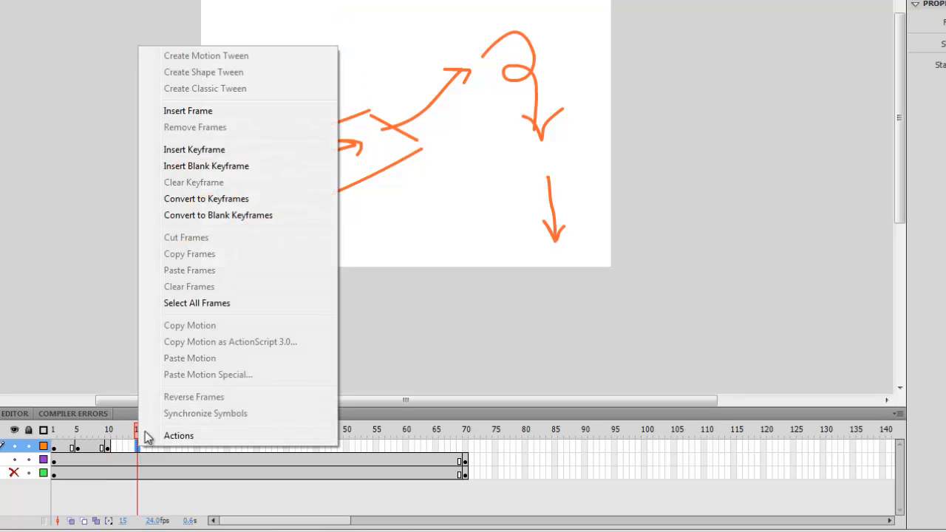
click(186, 165)
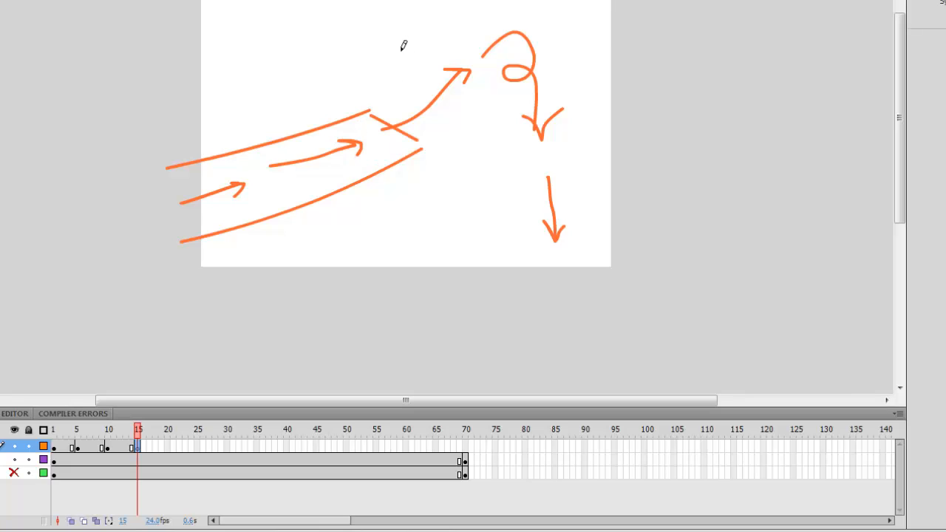
mouse_move(398, 34)
mouse_down()
mouse_move(402, 41)
mouse_move(423, 27)
mouse_move(418, 7)
mouse_move(394, 9)
mouse_move(390, 26)
mouse_move(405, 38)
mouse_up()
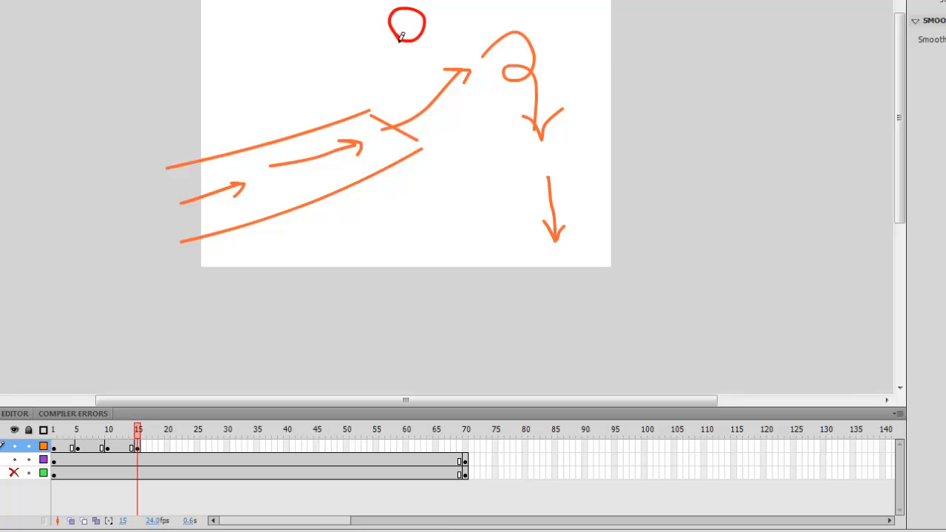
drag(400, 38, 373, 87)
mouse_move(372, 89)
mouse_down()
mouse_move(391, 111)
mouse_move(392, 148)
mouse_up()
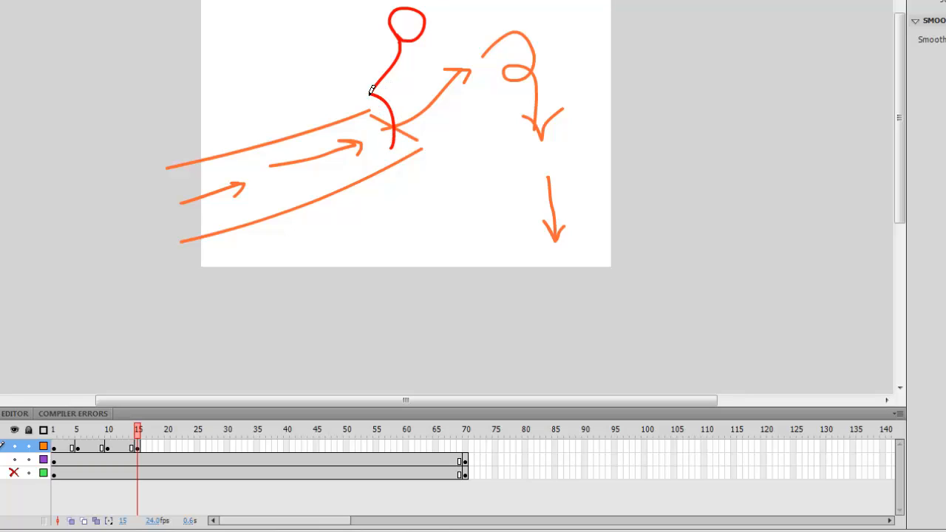
mouse_move(373, 92)
mouse_down()
mouse_move(373, 122)
mouse_move(358, 134)
mouse_up()
mouse_move(394, 65)
mouse_down()
mouse_move(424, 59)
mouse_move(411, 55)
mouse_move(428, 38)
mouse_up()
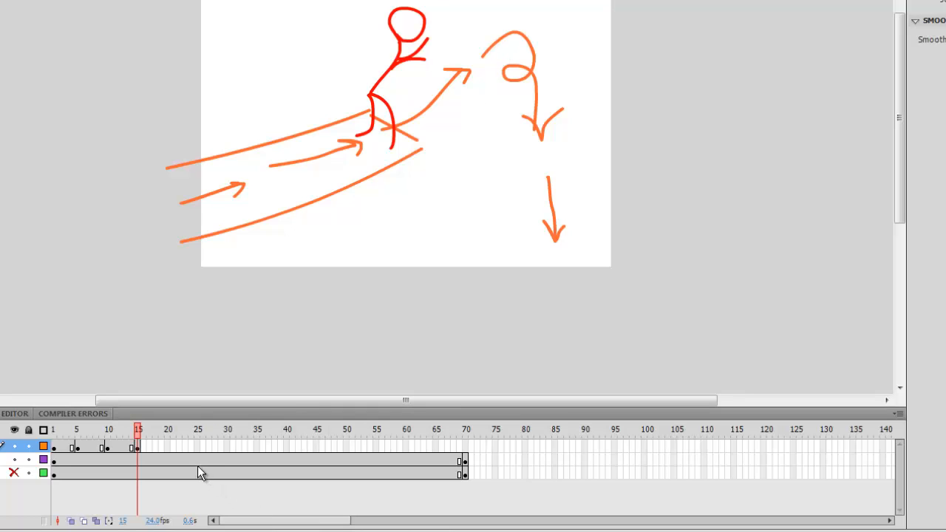
Step: Insert a blank keyframe at frame 20 of the Stickperson layer and draw the leaping figure's head and slanted body beyond the cliff edge
click(167, 446)
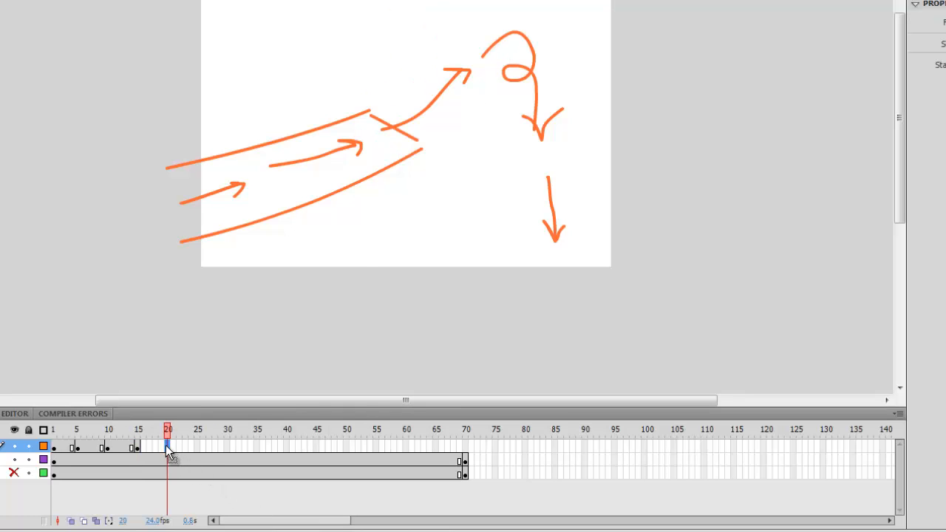
right_click(166, 445)
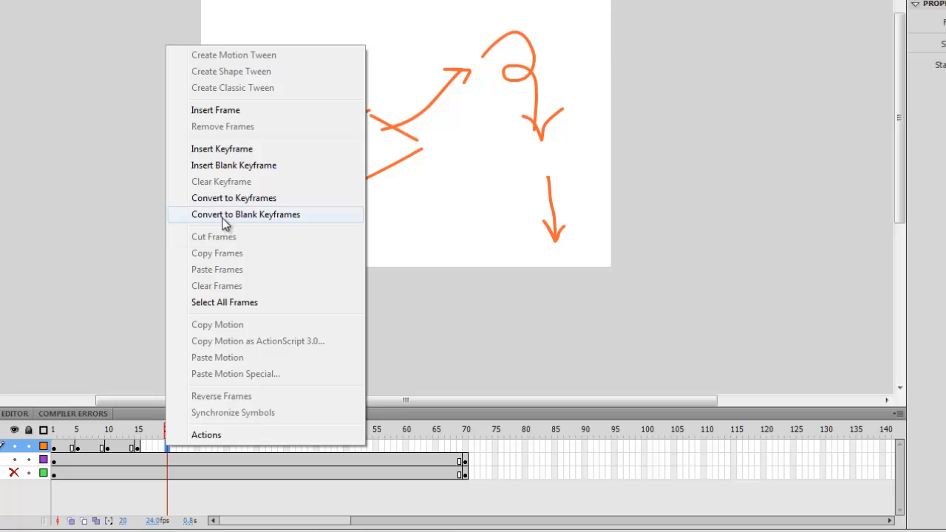
click(229, 165)
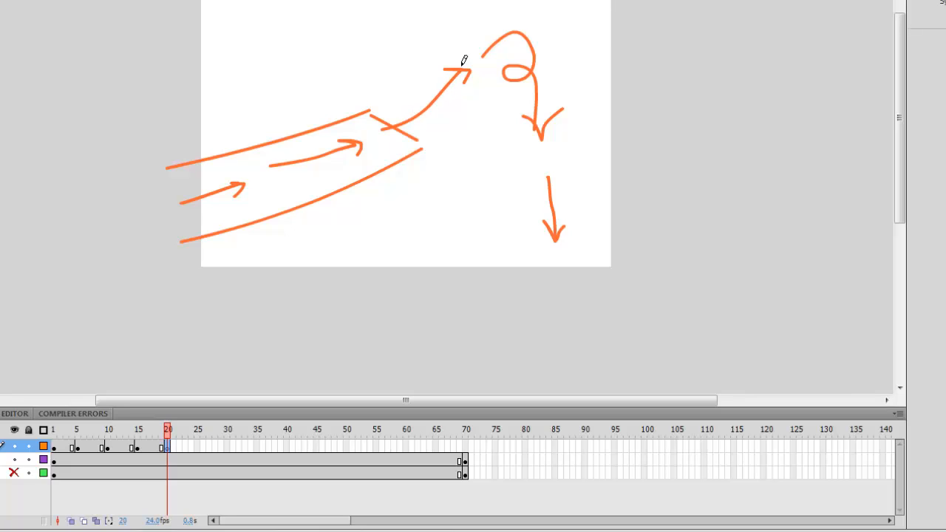
mouse_move(465, 48)
mouse_down()
mouse_move(493, 48)
mouse_move(474, 35)
mouse_move(460, 65)
mouse_move(469, 57)
mouse_move(428, 76)
mouse_up()
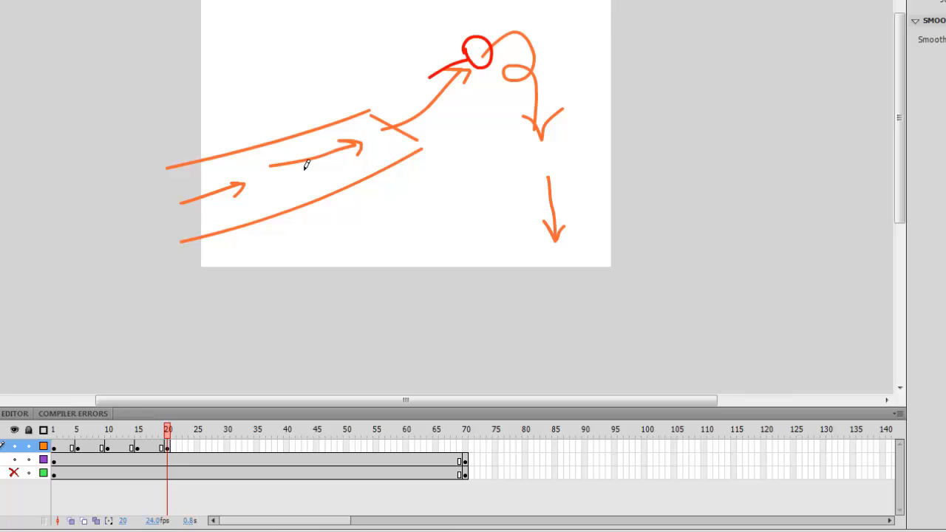
Step: Add trailing legs and forward-reaching arms to the leaping stickperson on frame 20, hiding the Pathway layer for a clear view and showing it again
click(15, 459)
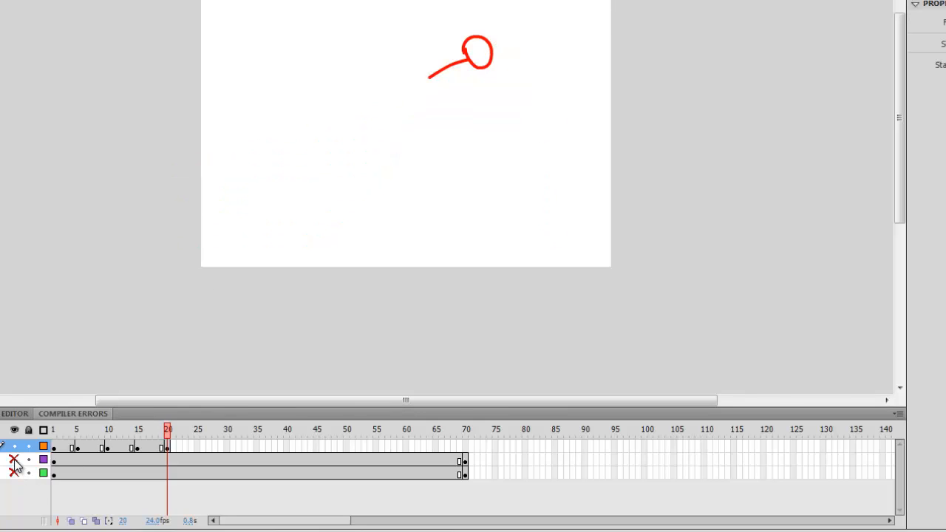
click(15, 460)
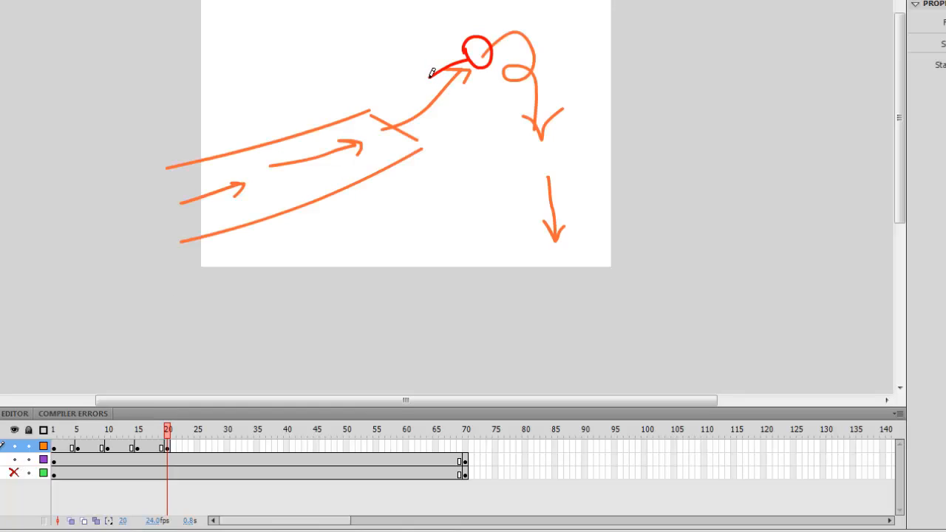
mouse_move(430, 73)
mouse_down()
mouse_move(395, 76)
mouse_move(383, 85)
mouse_move(409, 95)
mouse_move(383, 104)
mouse_up()
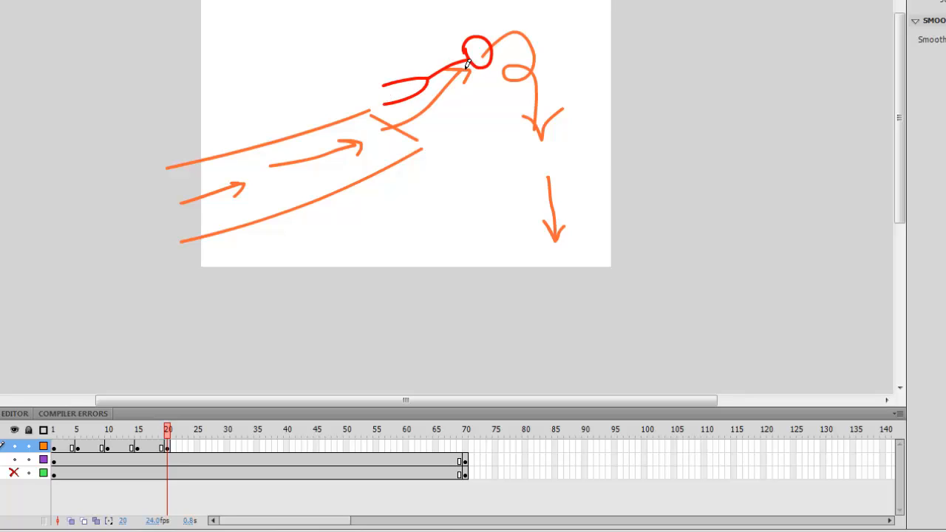
click(14, 461)
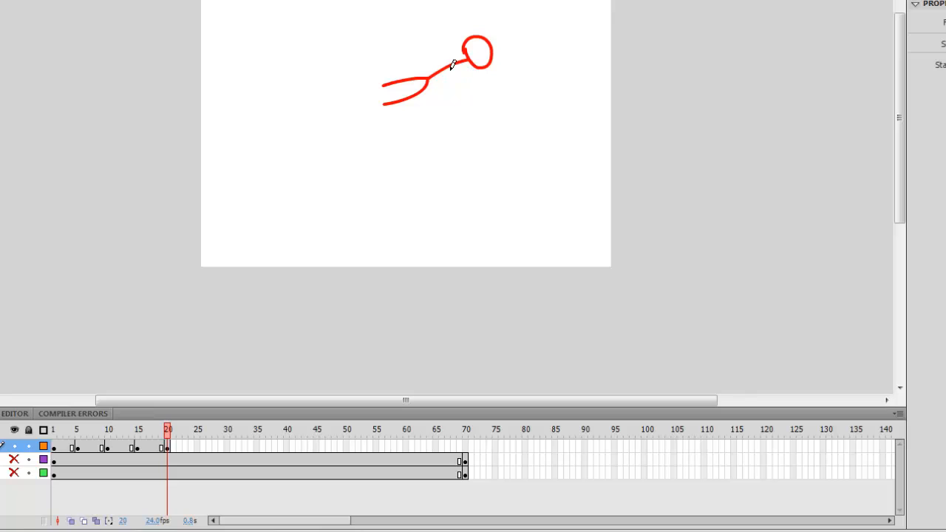
drag(455, 65, 515, 67)
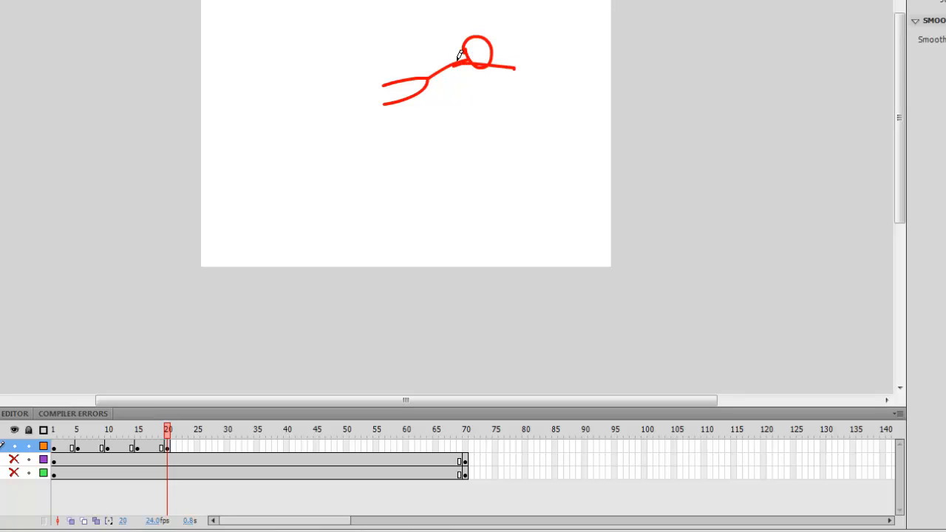
click(14, 459)
Step: Insert a blank keyframe at frame 25 of the Stickperson layer and turn on onion skinning to see the preceding pose
click(198, 445)
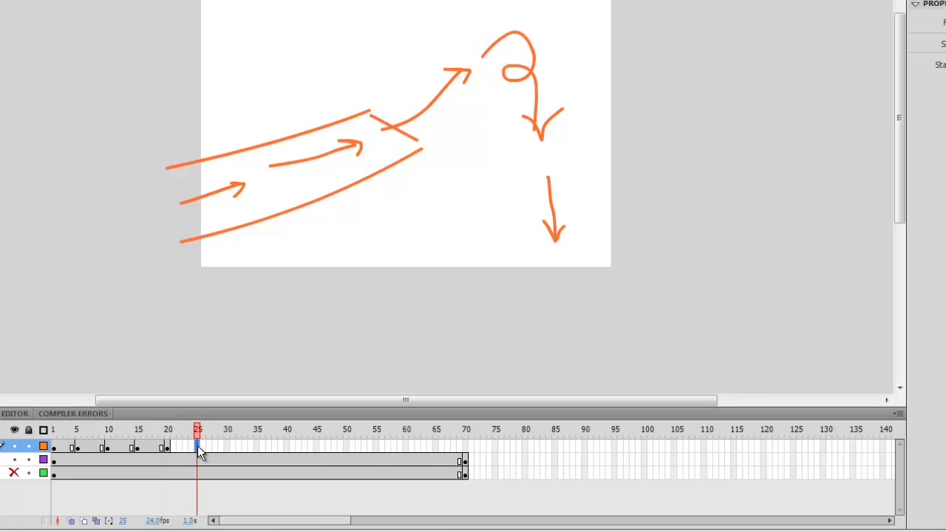
right_click(197, 446)
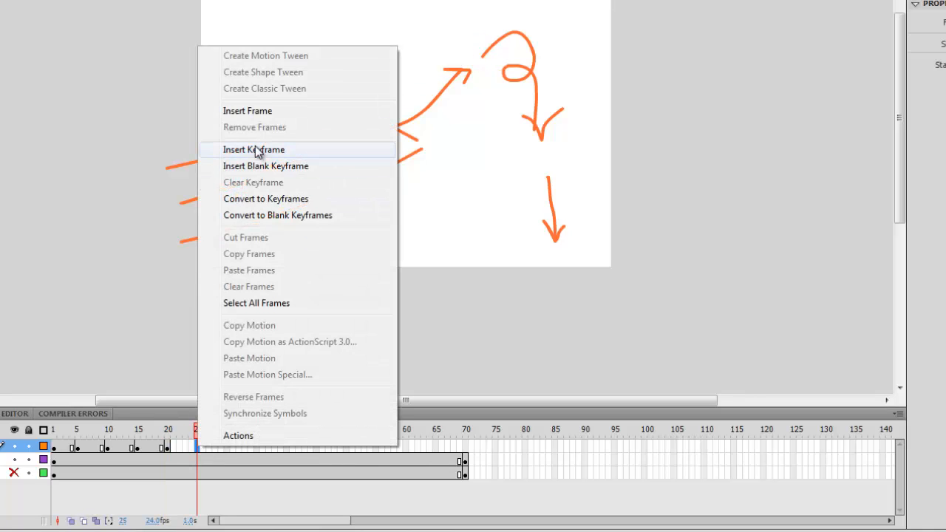
click(263, 167)
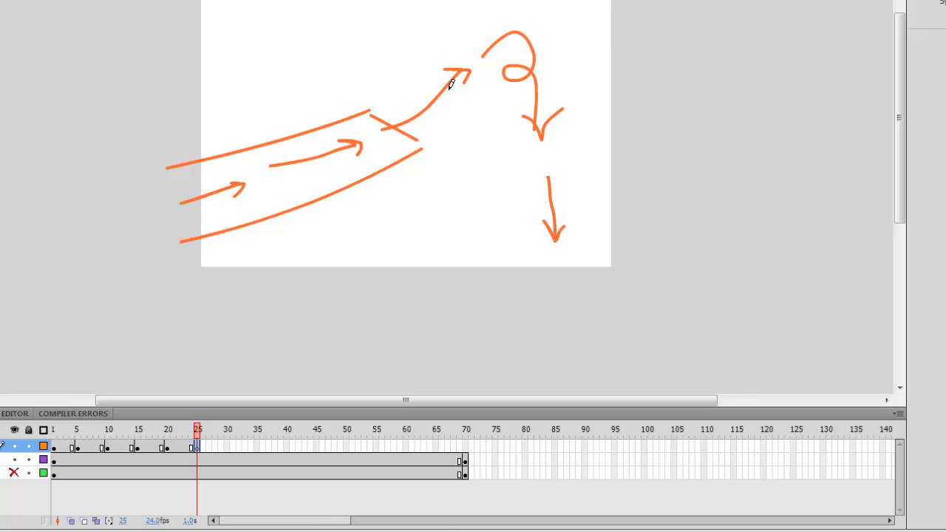
click(167, 448)
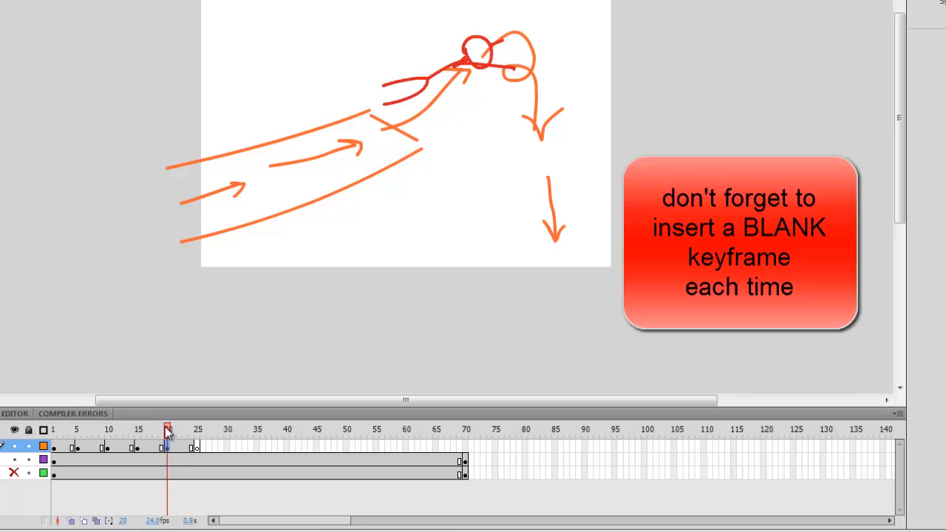
click(72, 521)
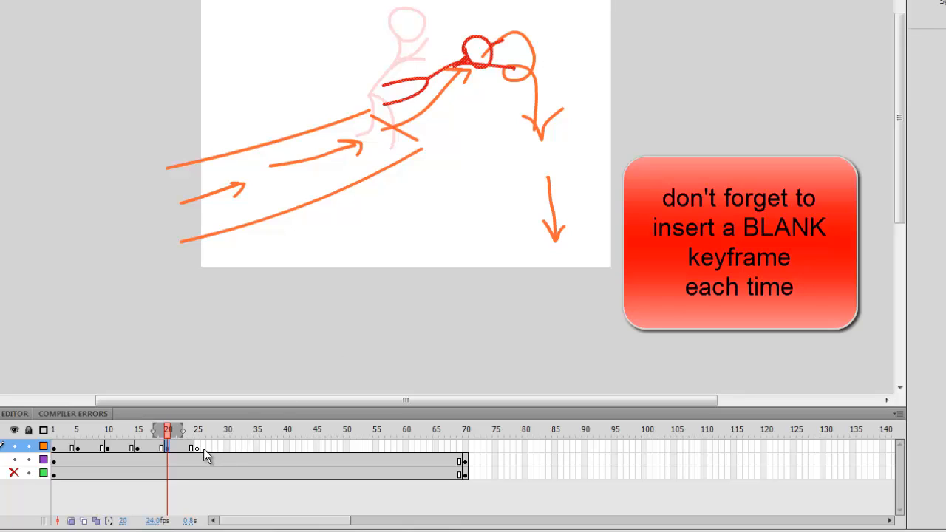
click(197, 448)
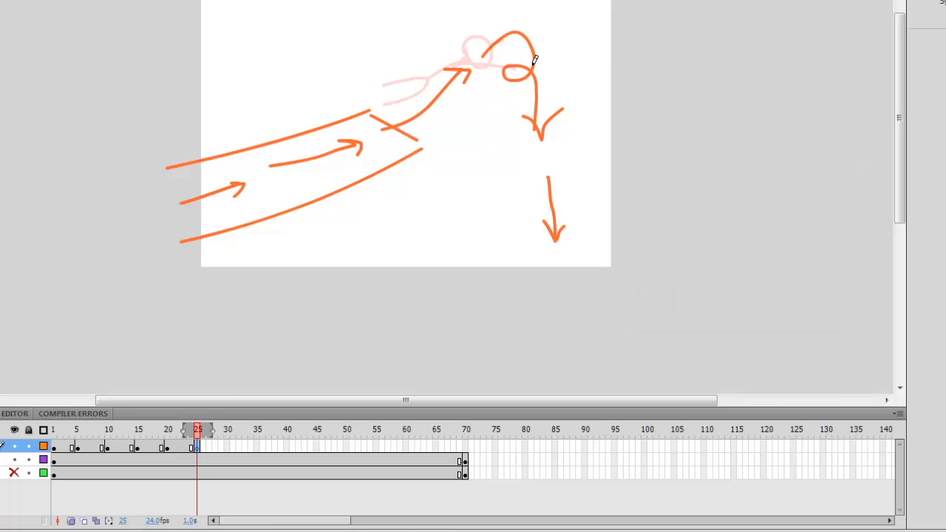
Step: Hide the Pathway layer and draw the stickperson on frame 25 bent over in an arch, with head and legs hanging down and arms tucked
click(491, 50)
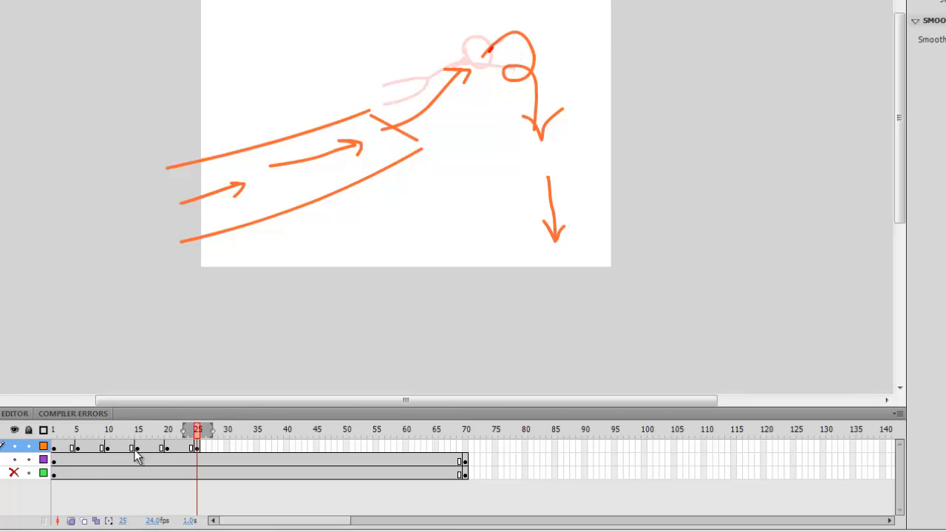
click(14, 472)
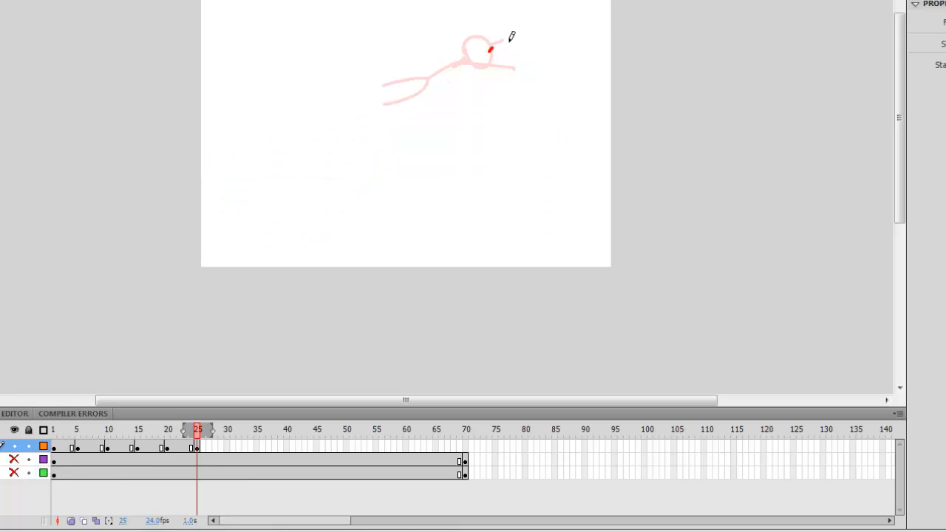
mouse_move(478, 59)
mouse_down()
mouse_move(504, 42)
mouse_move(530, 44)
mouse_move(534, 62)
mouse_up()
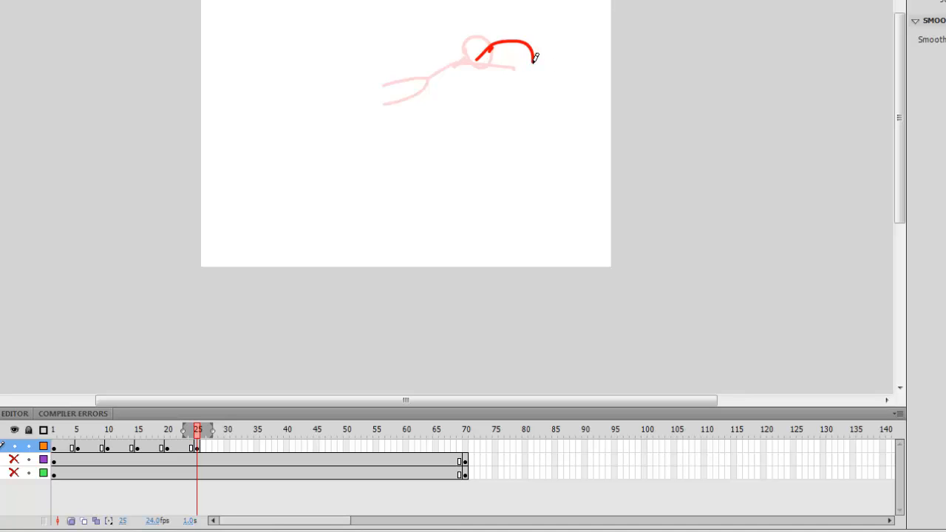
mouse_move(533, 62)
mouse_down()
mouse_move(525, 61)
mouse_move(515, 83)
mouse_move(535, 92)
mouse_move(544, 59)
mouse_move(534, 63)
mouse_up()
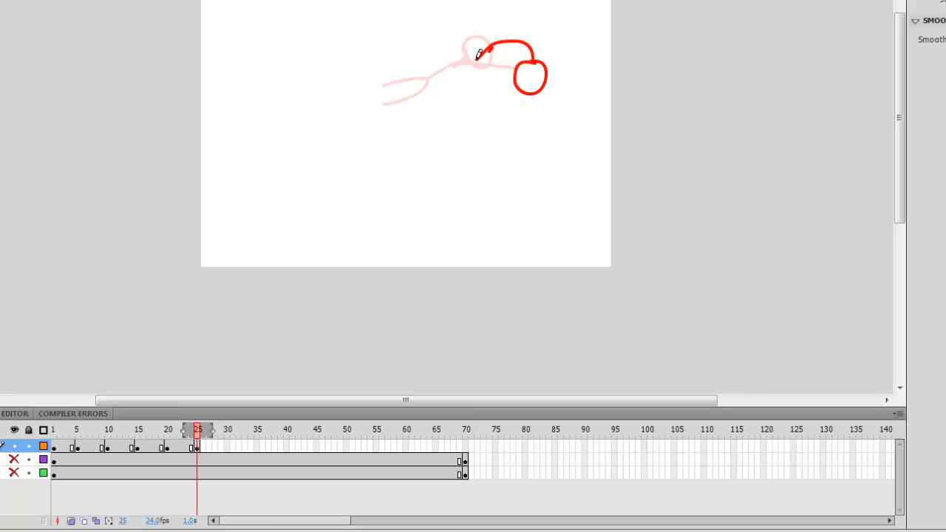
drag(477, 56, 470, 108)
drag(477, 57, 458, 111)
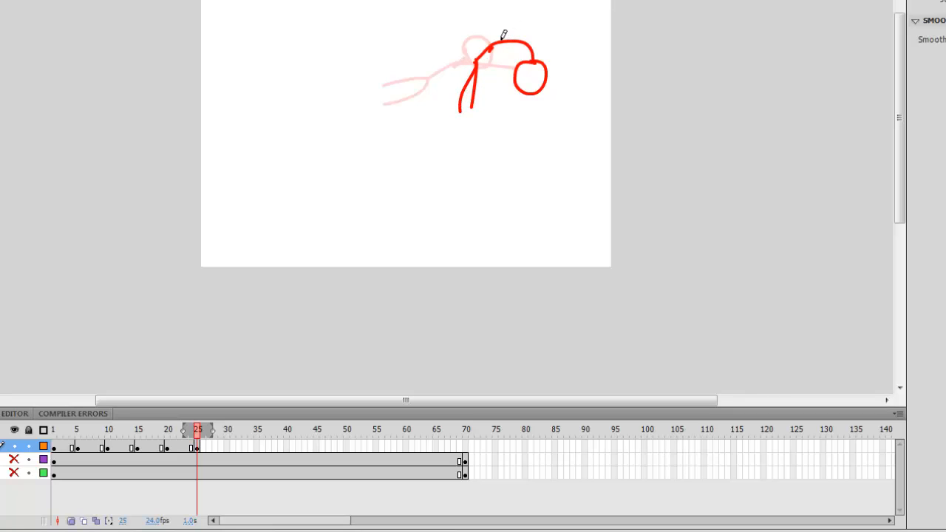
mouse_move(507, 37)
mouse_down()
mouse_move(500, 61)
mouse_move(515, 39)
mouse_move(500, 58)
mouse_up()
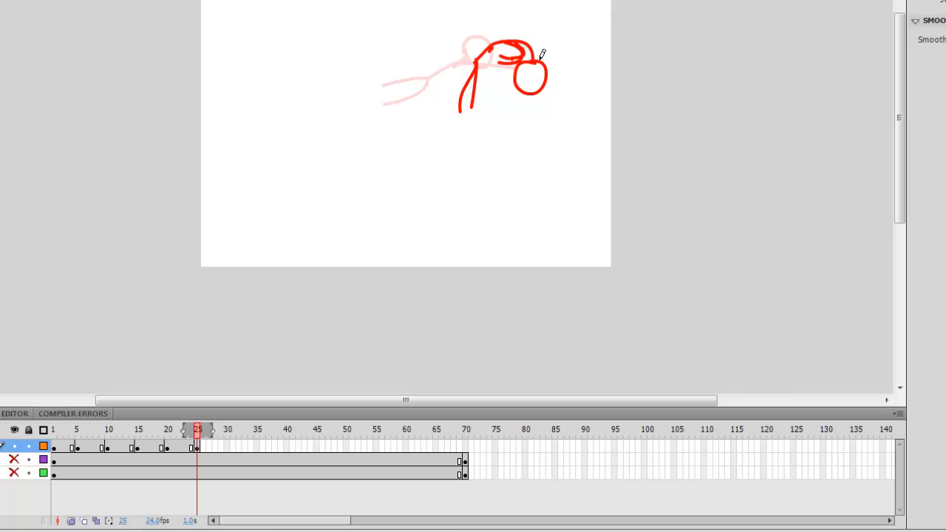
Step: Insert a blank keyframe at frame 30 of the Stickperson layer, check the pathway for the next position, and hide the Pathway layer
click(227, 447)
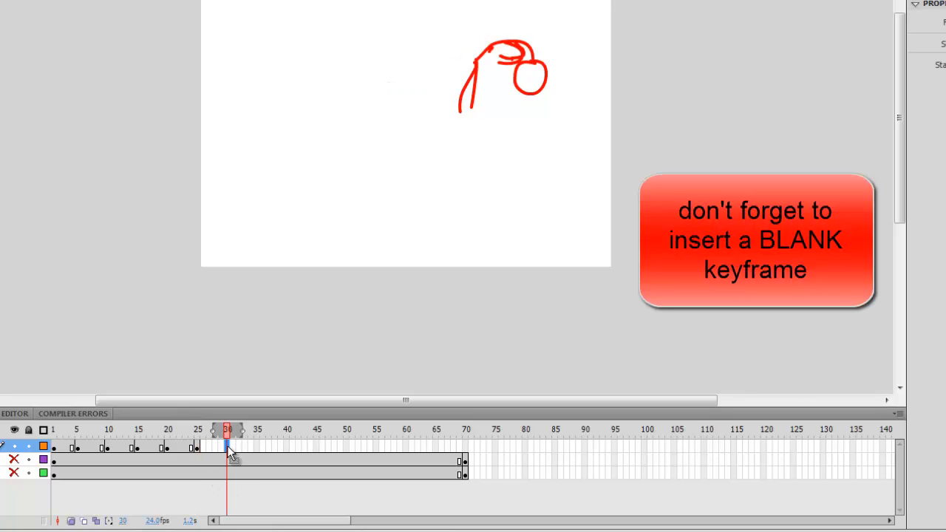
right_click(227, 446)
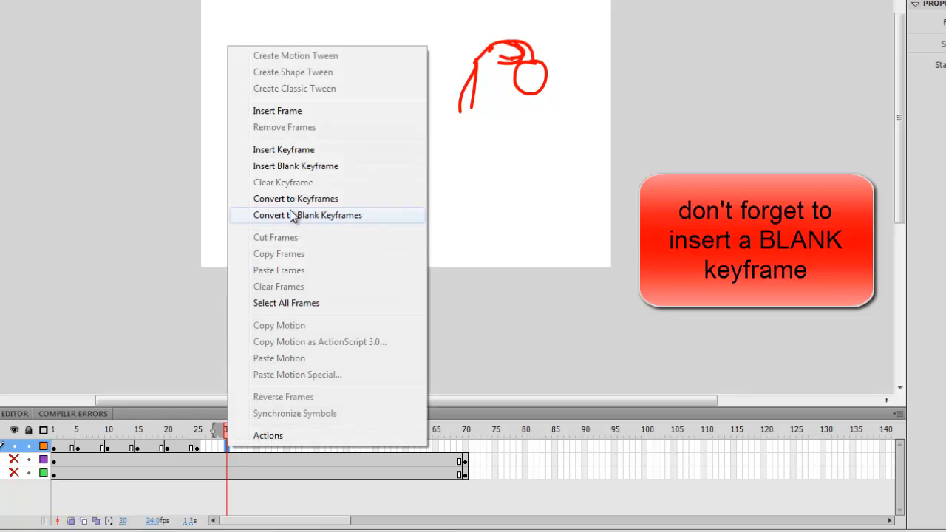
click(282, 167)
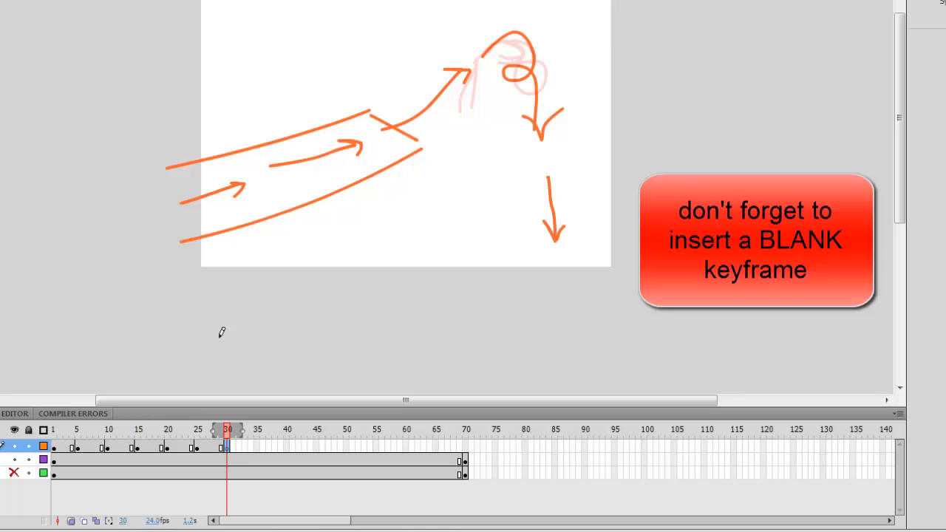
click(15, 460)
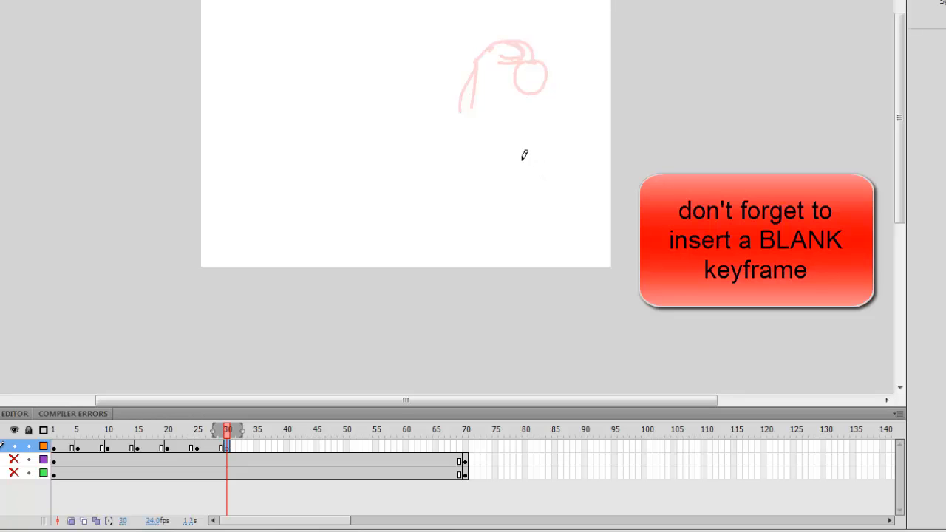
Step: Draw the stickperson on frame 30 falling head first below the previous pose, with legs curving upward and arms around the head
mouse_move(524, 155)
mouse_down()
mouse_move(536, 169)
mouse_move(548, 160)
mouse_move(530, 137)
mouse_move(518, 170)
mouse_up()
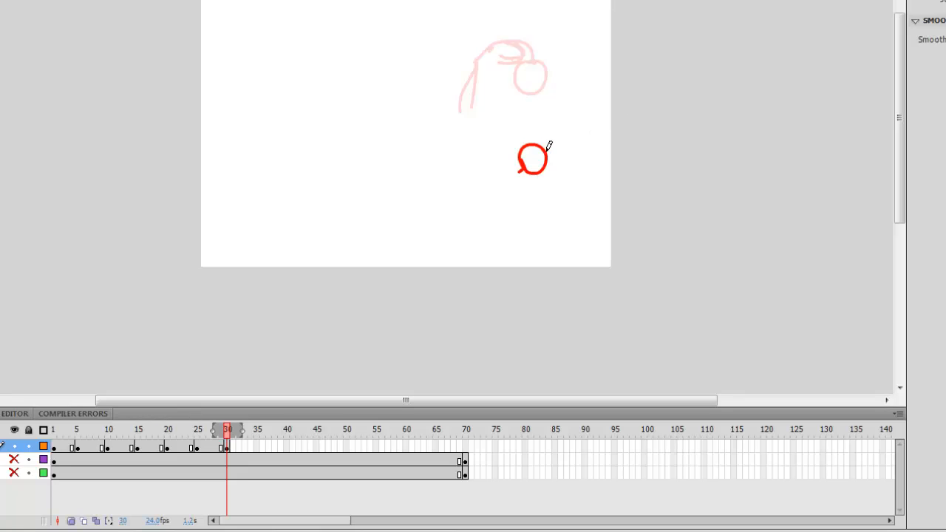
mouse_move(546, 149)
mouse_down()
mouse_move(571, 138)
mouse_move(580, 116)
mouse_move(581, 64)
mouse_up()
drag(584, 119, 602, 83)
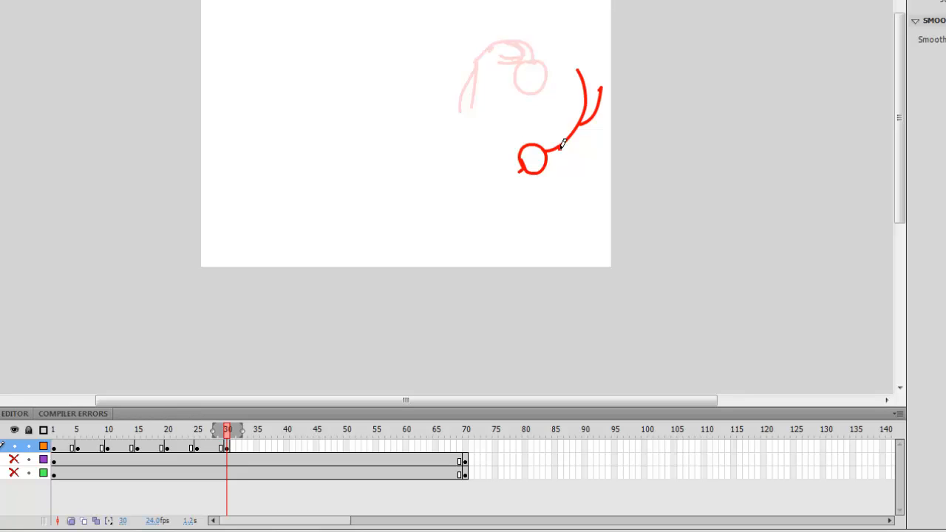
mouse_move(563, 144)
mouse_down()
mouse_move(562, 161)
mouse_move(540, 176)
mouse_up()
mouse_move(560, 146)
mouse_down()
mouse_move(543, 137)
mouse_move(526, 149)
mouse_up()
drag(510, 174, 519, 161)
key(b)
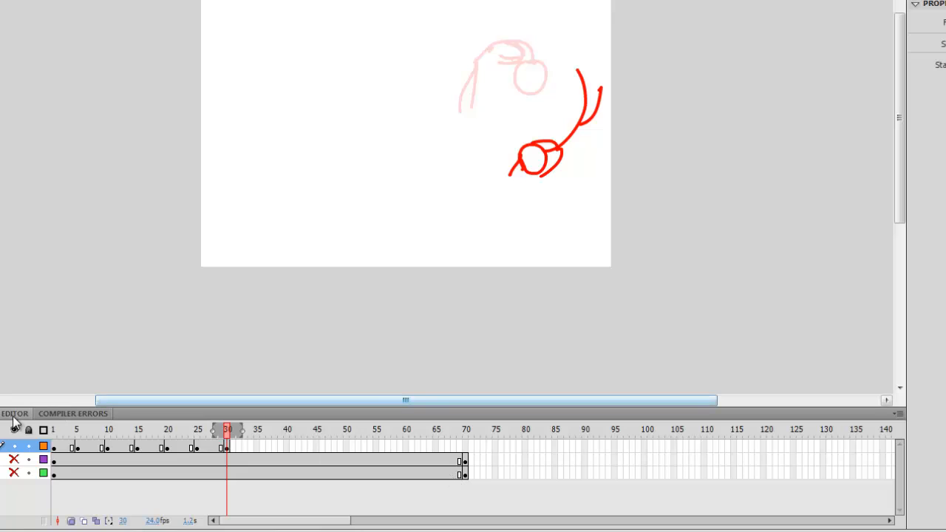
Step: Insert a blank keyframe at frame 35 of the Stickperson layer and draw the falling stickperson nearly horizontal, head raised, legs trailing and arms bent
click(257, 446)
right_click(257, 446)
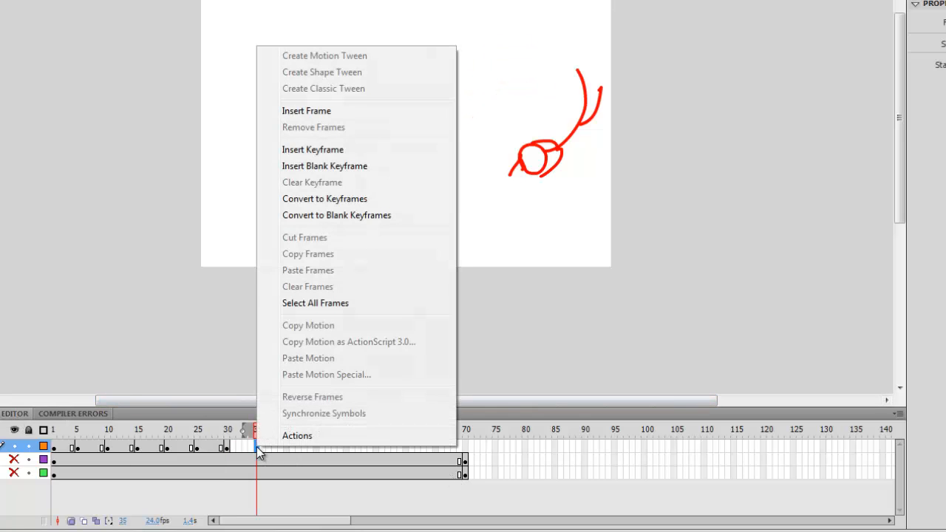
click(309, 169)
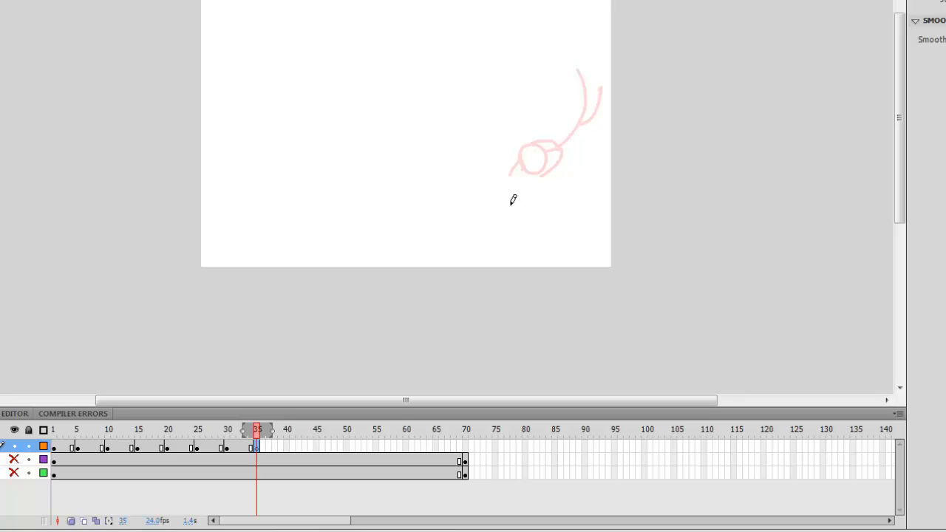
mouse_move(512, 203)
mouse_down()
mouse_move(486, 190)
mouse_move(499, 179)
mouse_move(509, 181)
mouse_move(506, 203)
mouse_move(524, 226)
mouse_move(551, 230)
mouse_move(575, 207)
mouse_move(549, 232)
mouse_move(577, 238)
mouse_up()
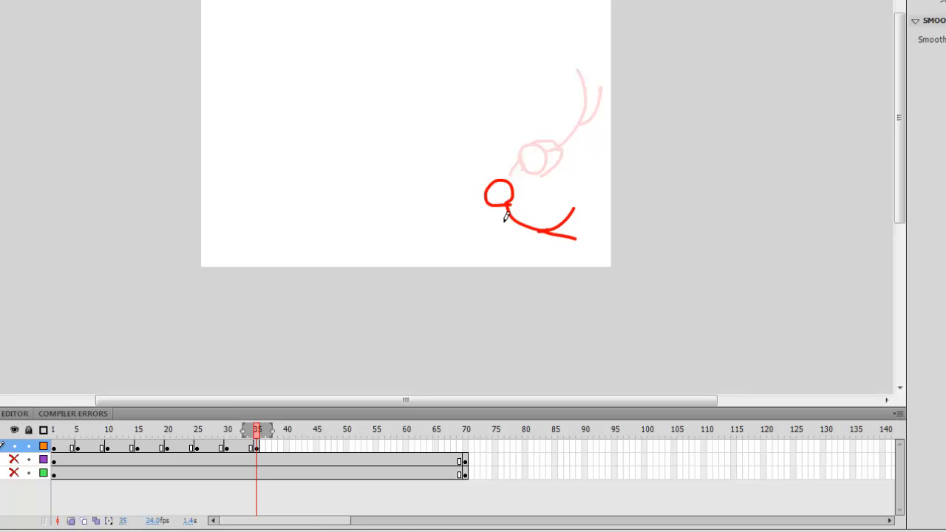
drag(499, 212, 483, 223)
drag(508, 235, 513, 244)
Step: Insert a blank keyframe at frame 40 of the Stickperson layer and draw the stickperson falling head first, legs curving up and arms hanging past the stage's lower edge
click(287, 447)
right_click(287, 447)
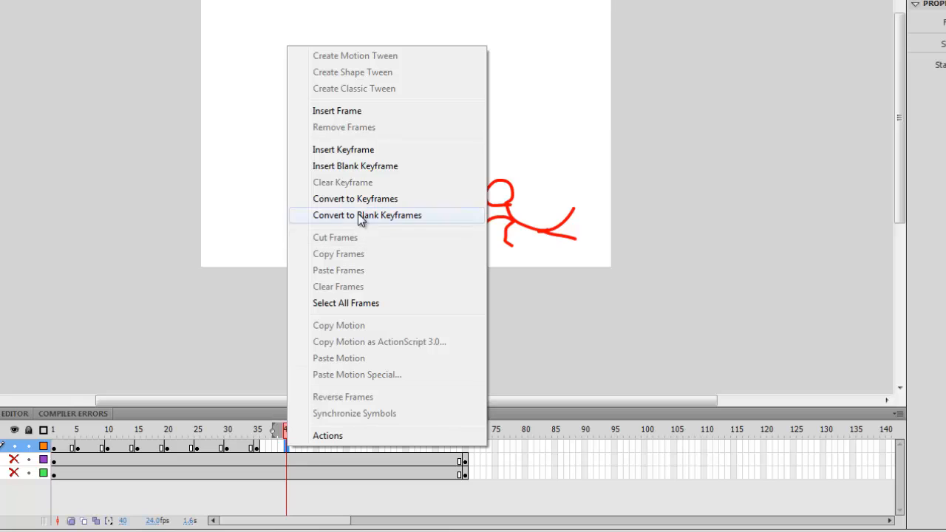
click(346, 169)
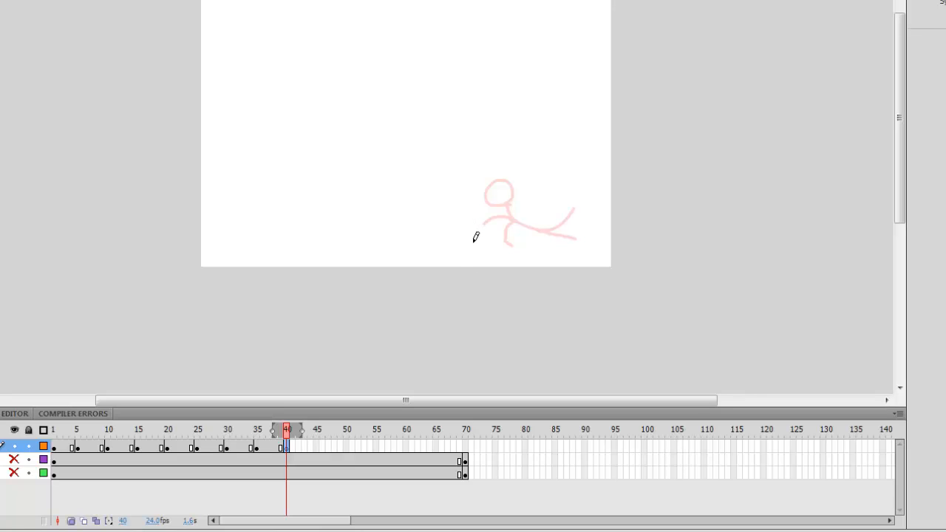
mouse_move(474, 240)
mouse_down()
mouse_move(452, 243)
mouse_move(467, 262)
mouse_up()
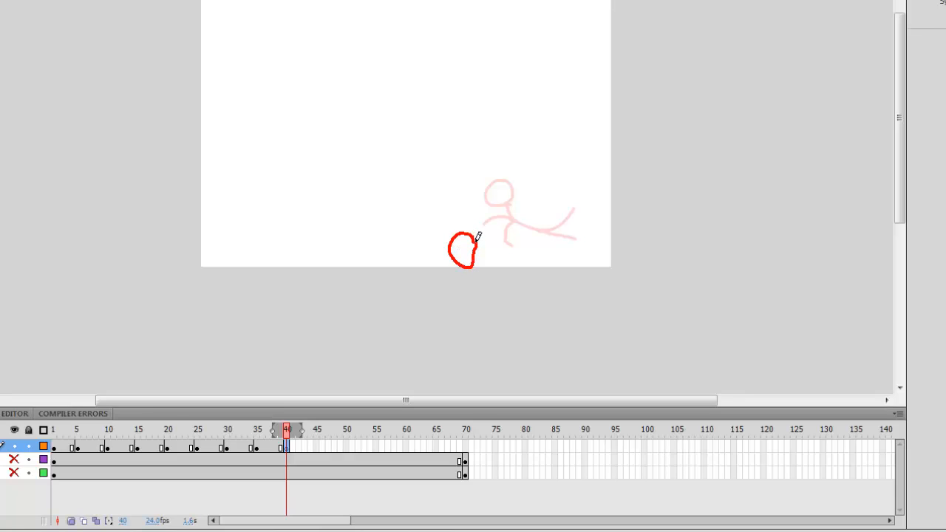
mouse_move(478, 236)
mouse_down()
mouse_move(494, 238)
mouse_move(526, 211)
mouse_move(518, 178)
mouse_up()
drag(514, 233, 540, 200)
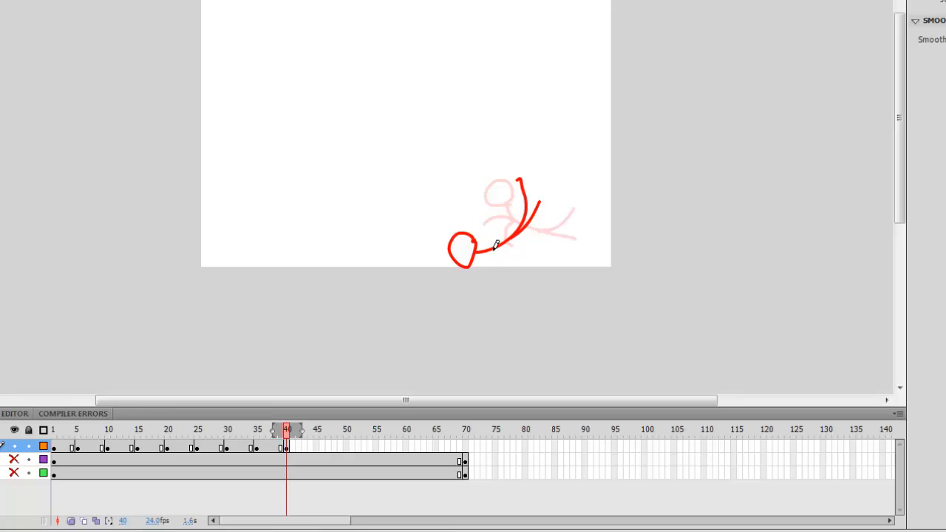
mouse_move(494, 249)
mouse_down()
mouse_move(499, 281)
mouse_move(484, 287)
mouse_up()
Step: Show the Pathway and photo background layers, test the movie, and close the preview
click(14, 460)
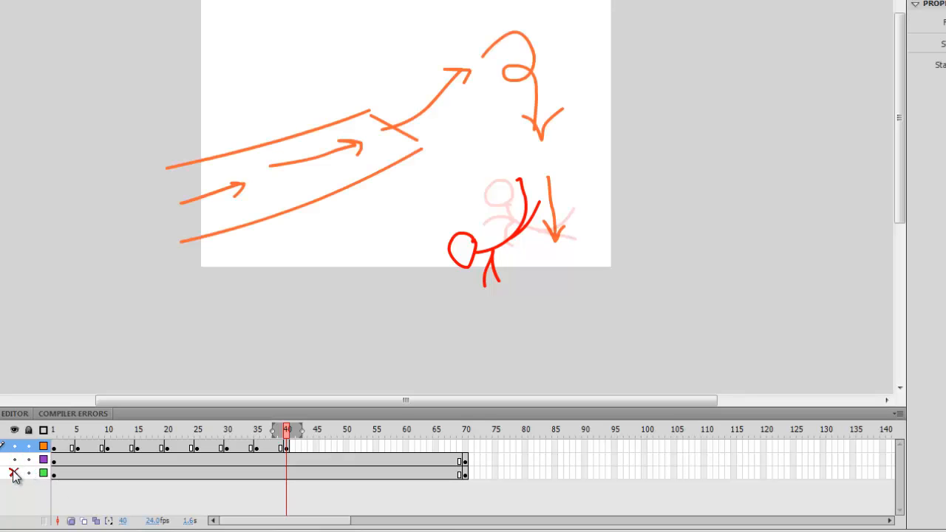
click(14, 473)
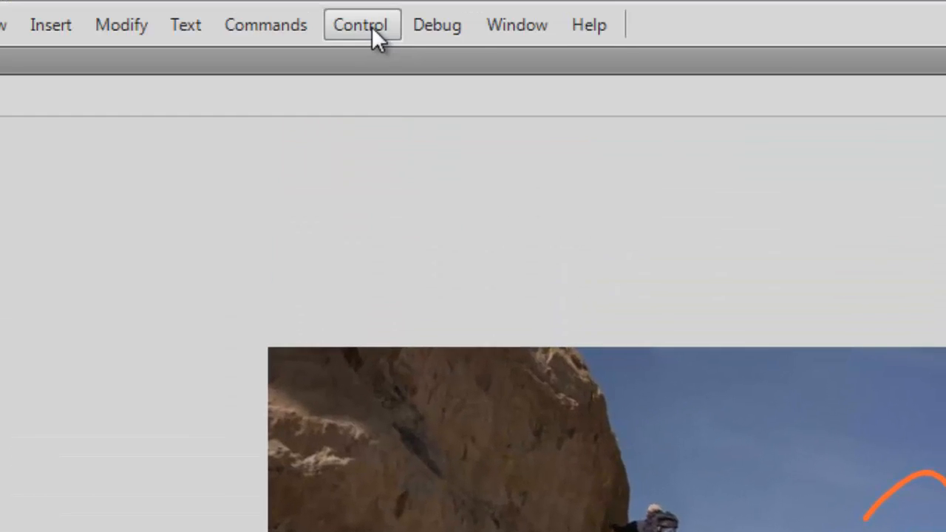
click(363, 23)
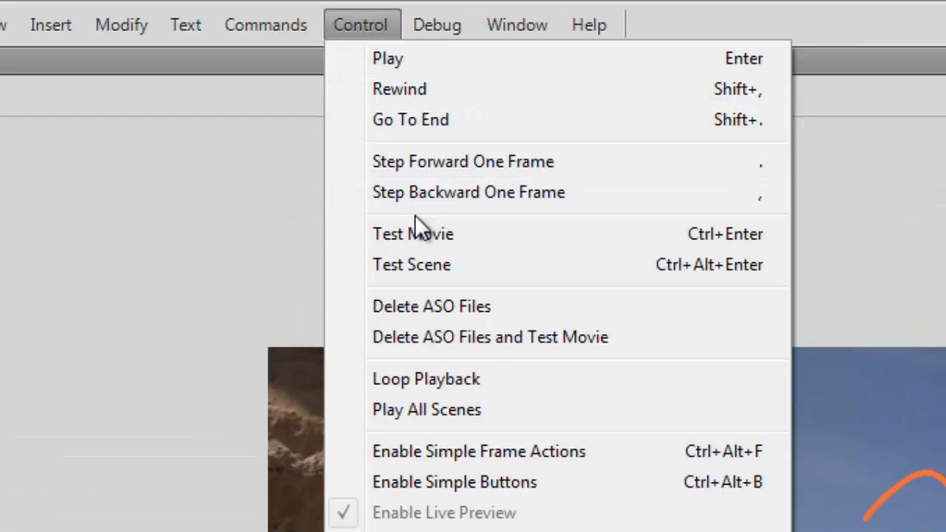
click(421, 233)
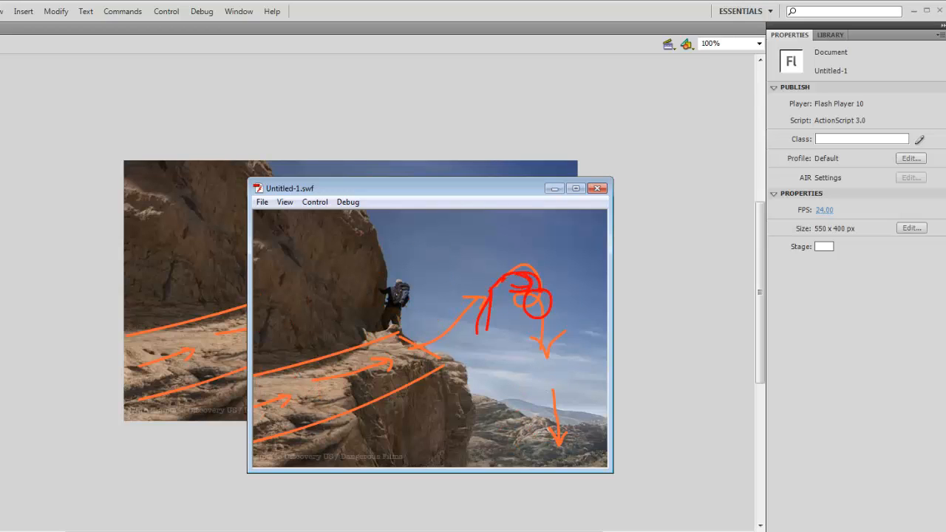
click(597, 189)
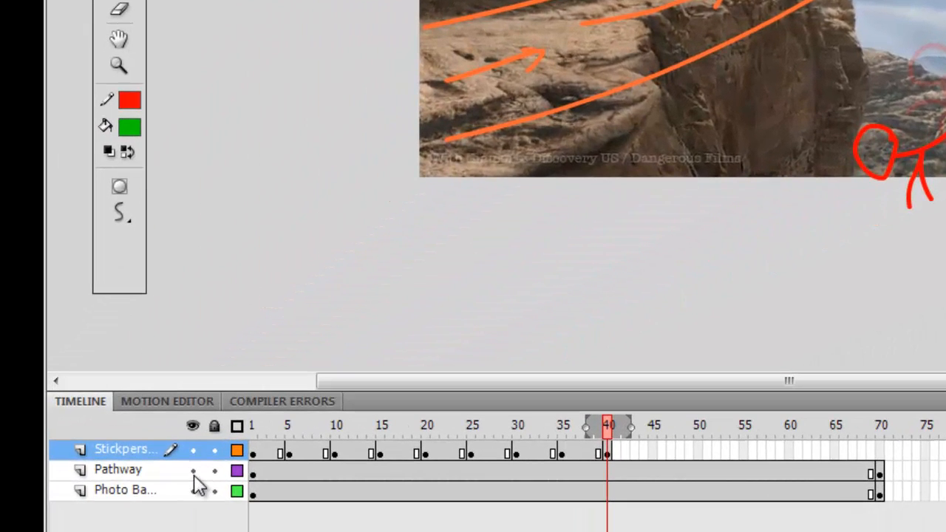
Step: Hide the Pathway layer and test the movie again
click(147, 498)
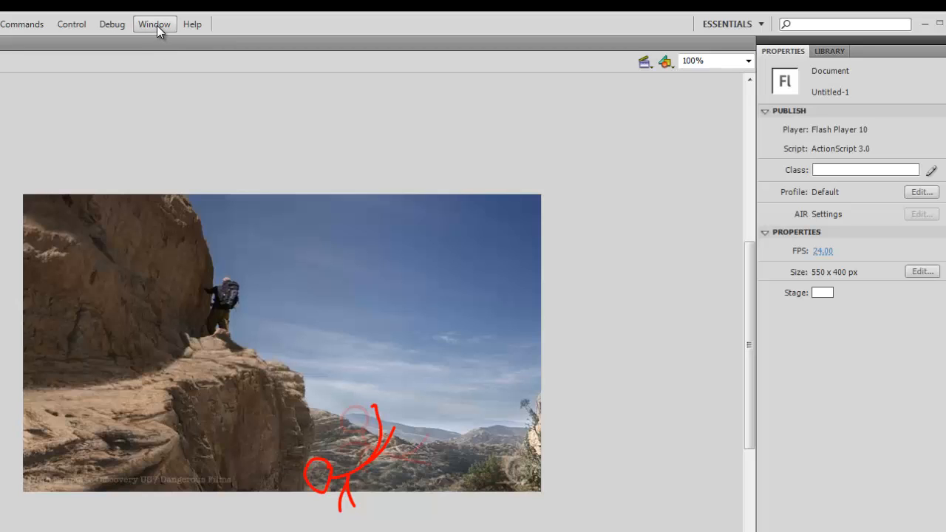
click(73, 26)
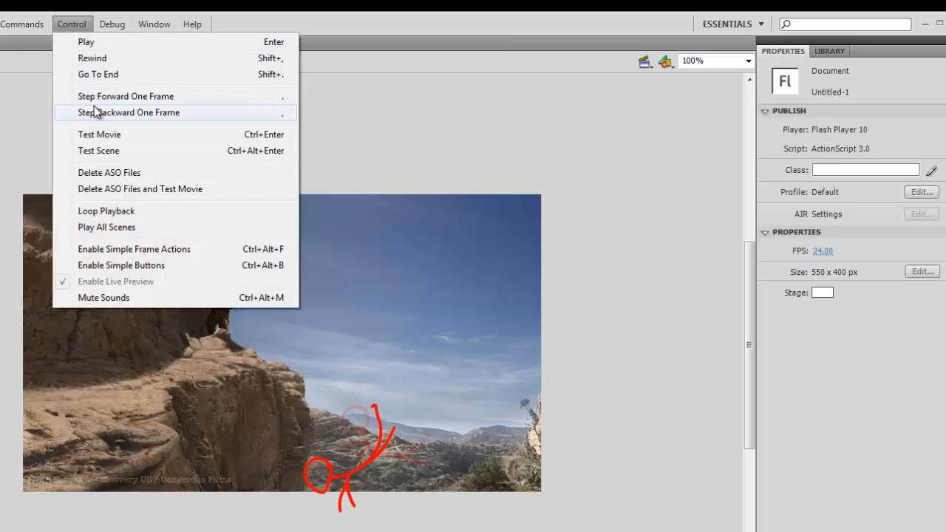
click(124, 137)
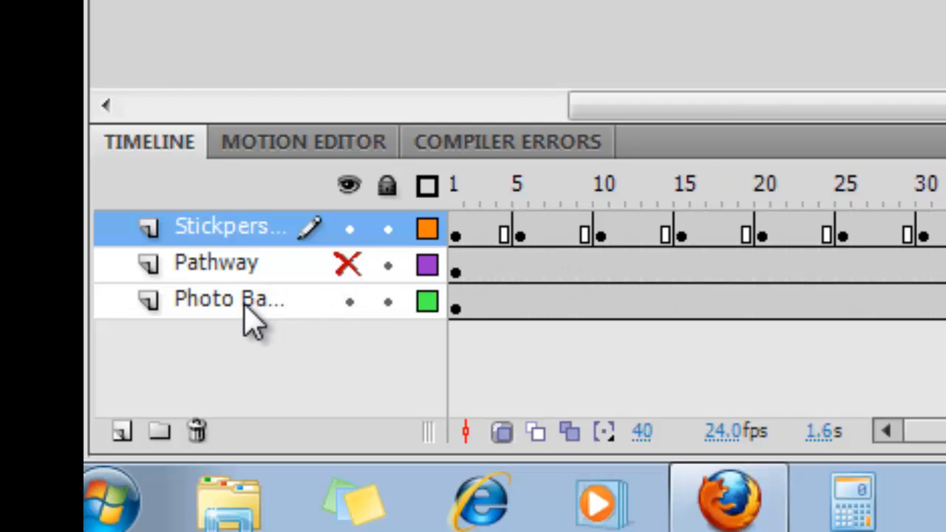
Step: Move the Pathway layer beneath the photo background layer and test the movie with the new layer order
mouse_move(244, 303)
mouse_down()
mouse_move(258, 286)
mouse_move(272, 297)
mouse_move(255, 318)
mouse_up()
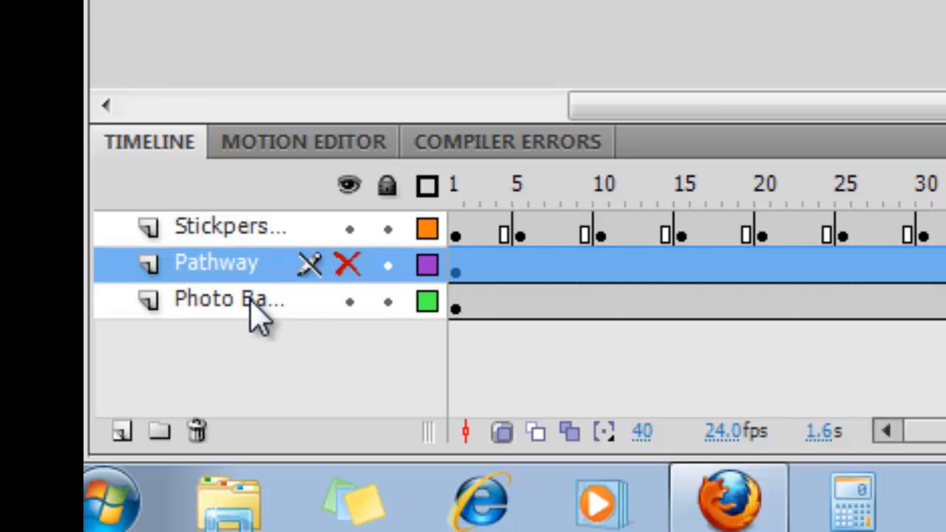
drag(243, 270, 252, 325)
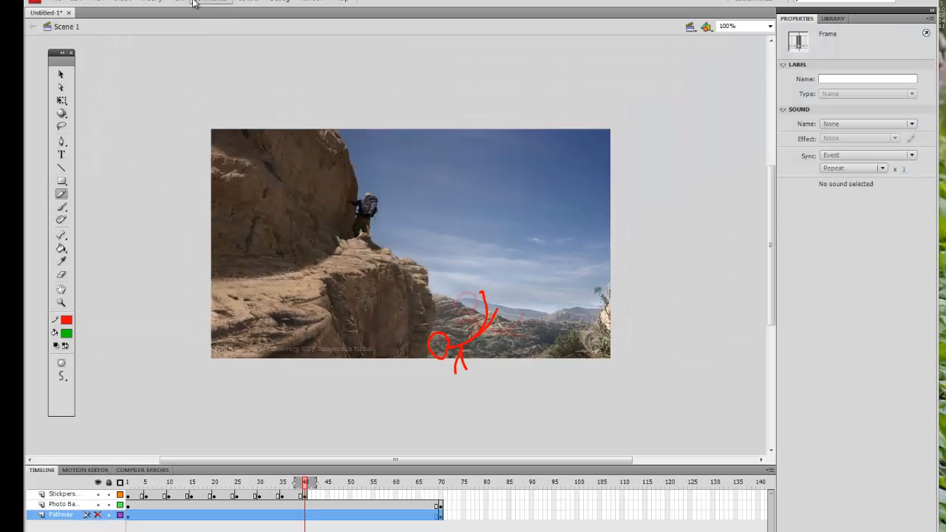
click(246, 2)
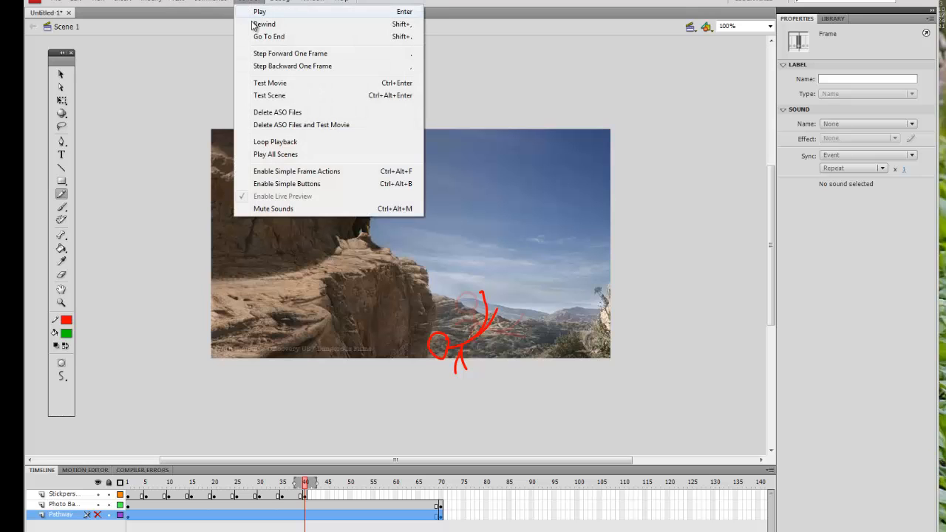
click(263, 82)
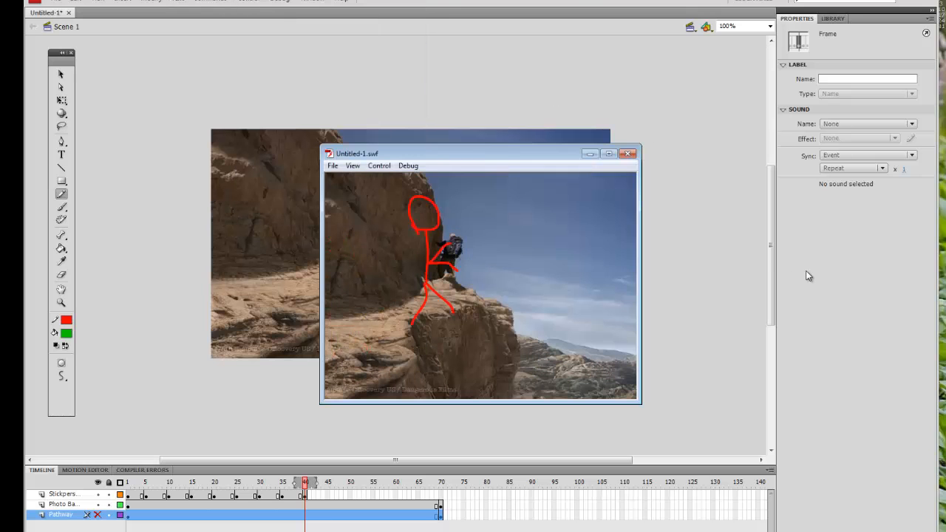